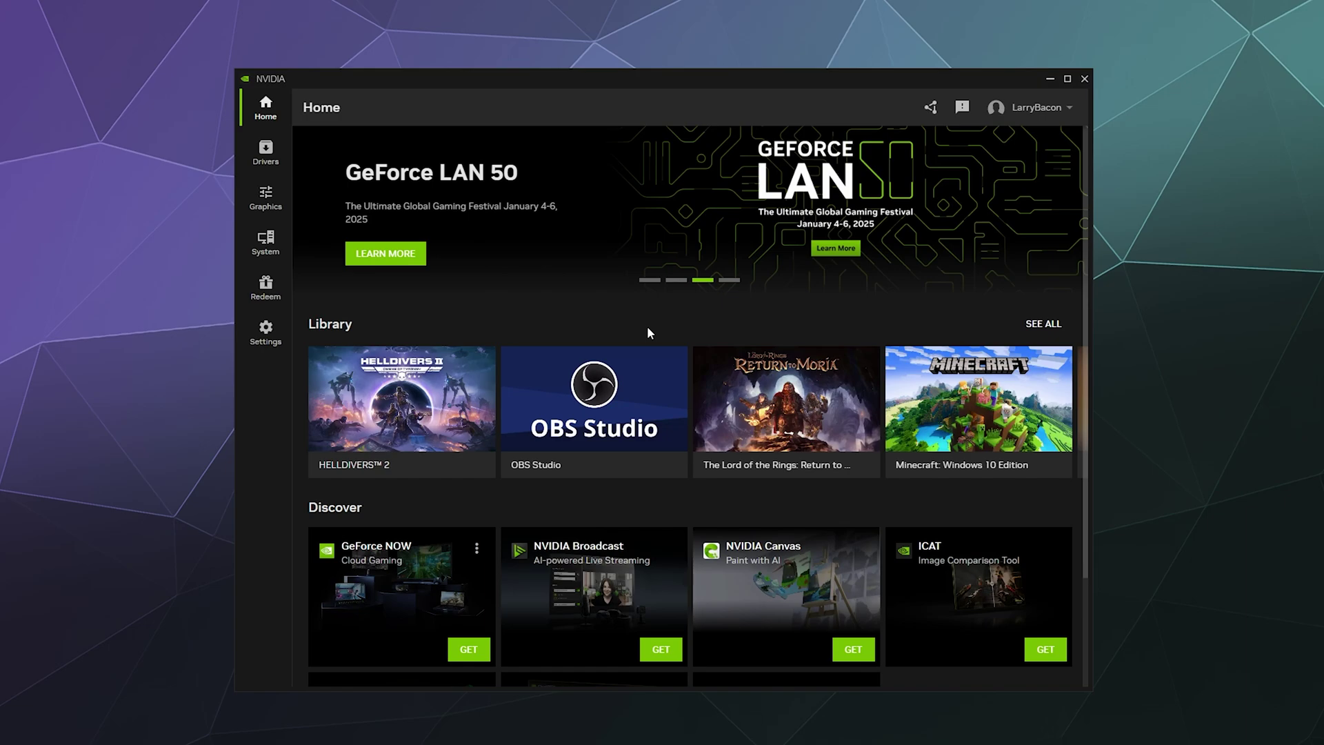
- Open the Graphics per-game settings and preview a more performance-leaning preset for HELLDIVERS 2
click(280, 198)
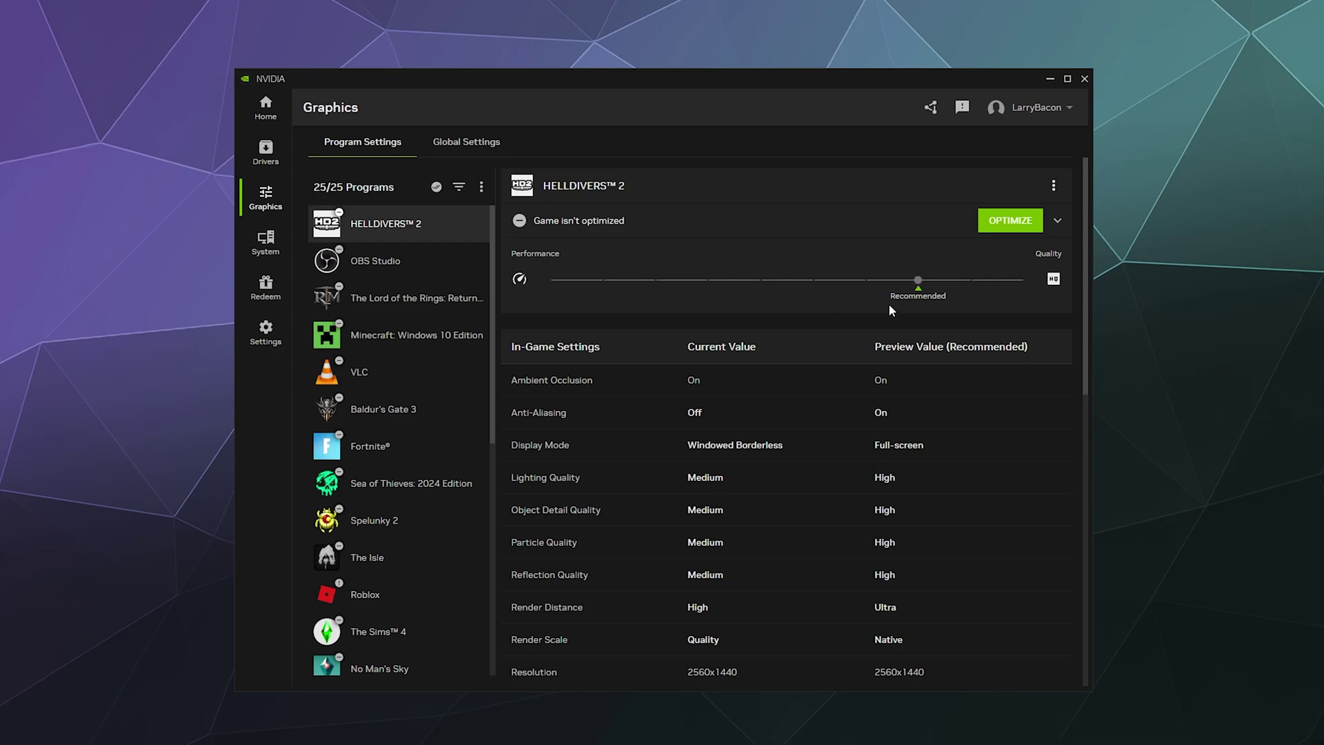
mouse_move(918, 280)
mouse_down()
mouse_move(706, 281)
mouse_move(917, 281)
mouse_move(597, 307)
mouse_move(605, 283)
mouse_move(919, 281)
mouse_up()
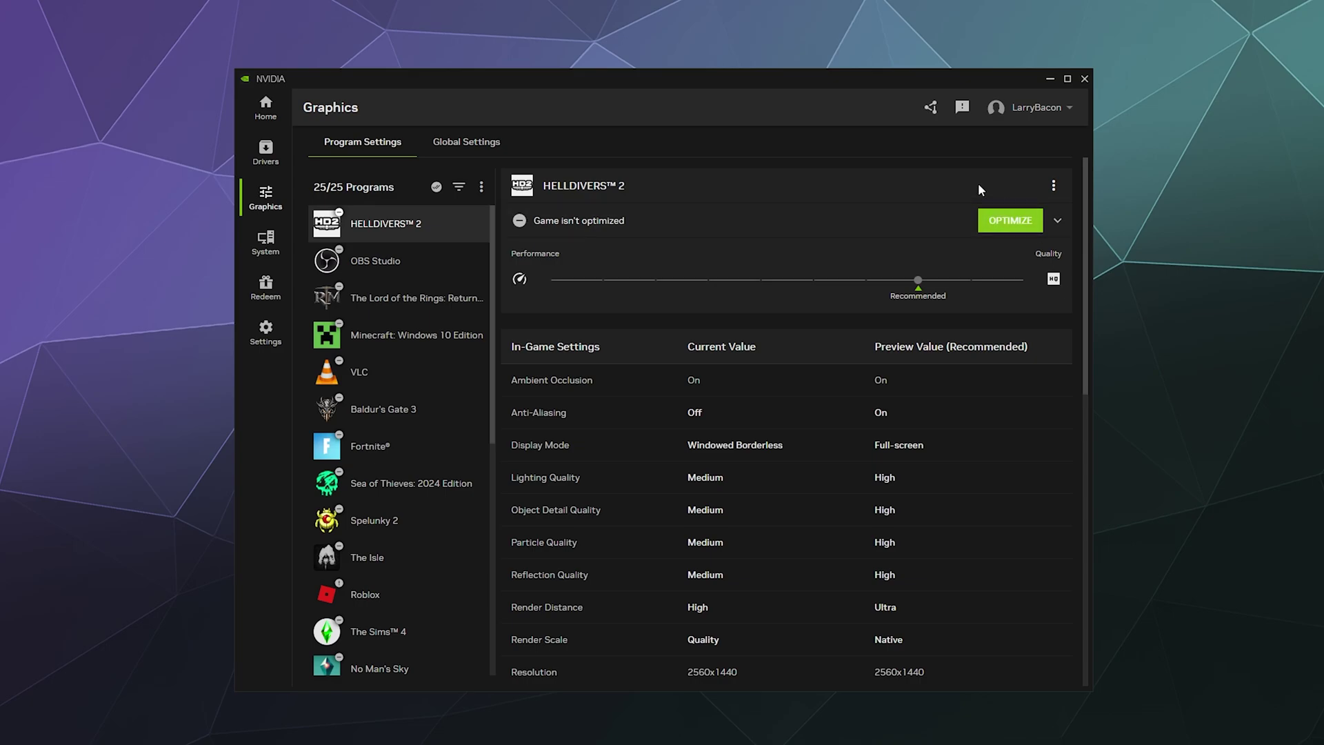
- Select Sea of Thieves: 2024 Edition, keep Full-screen display mode, and drag its slider halfway toward performance
click(429, 483)
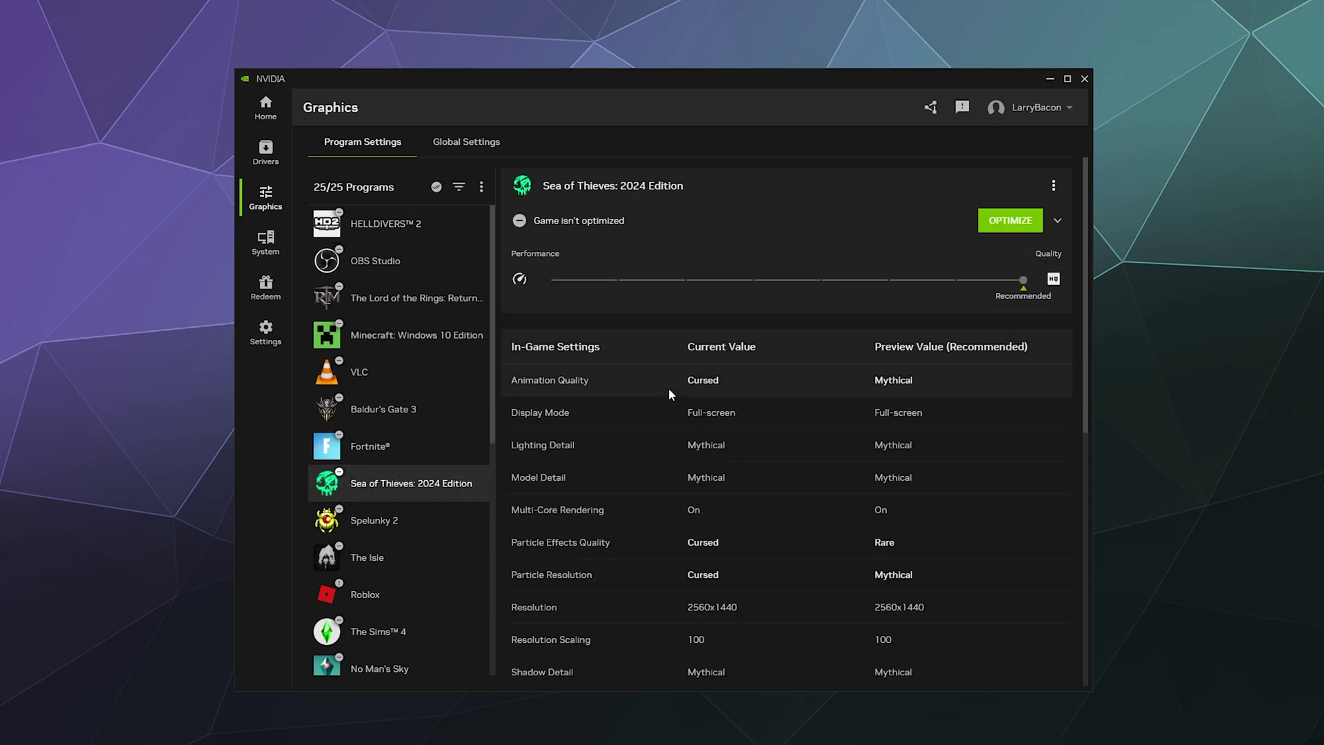
click(1058, 221)
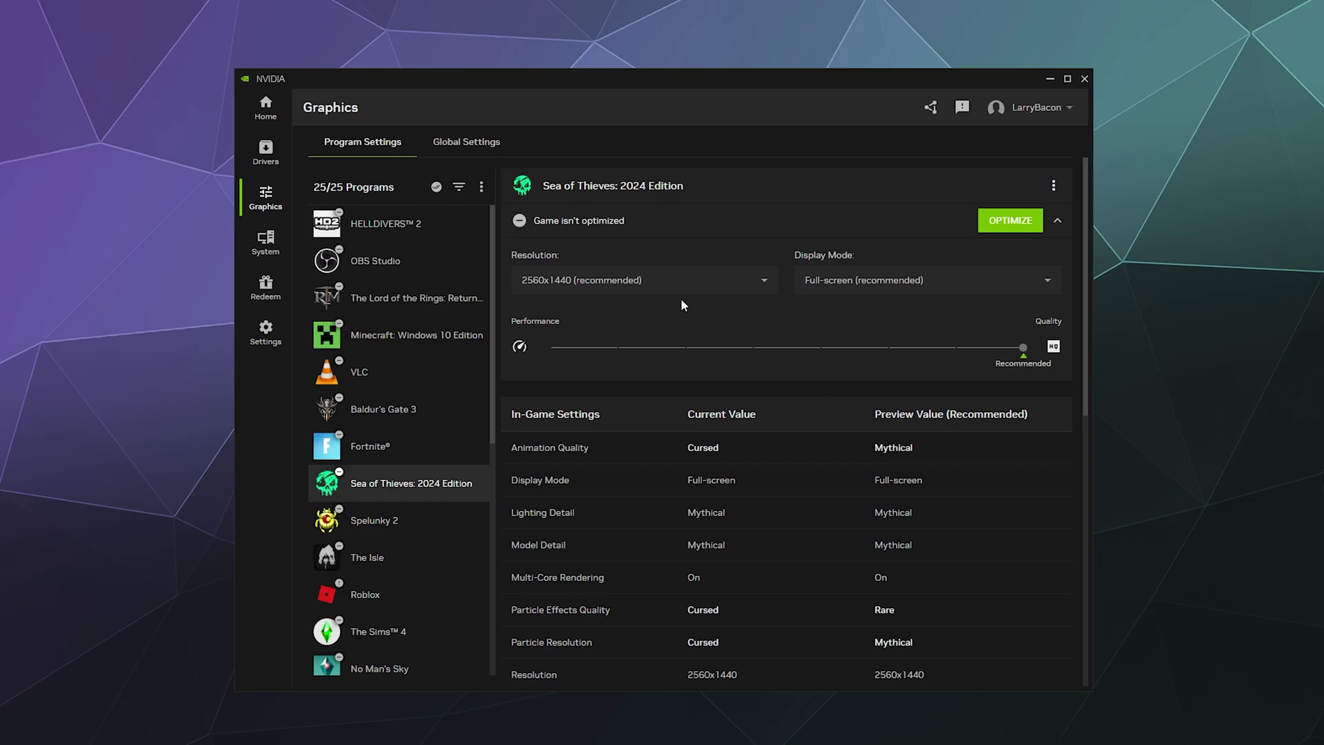
click(853, 281)
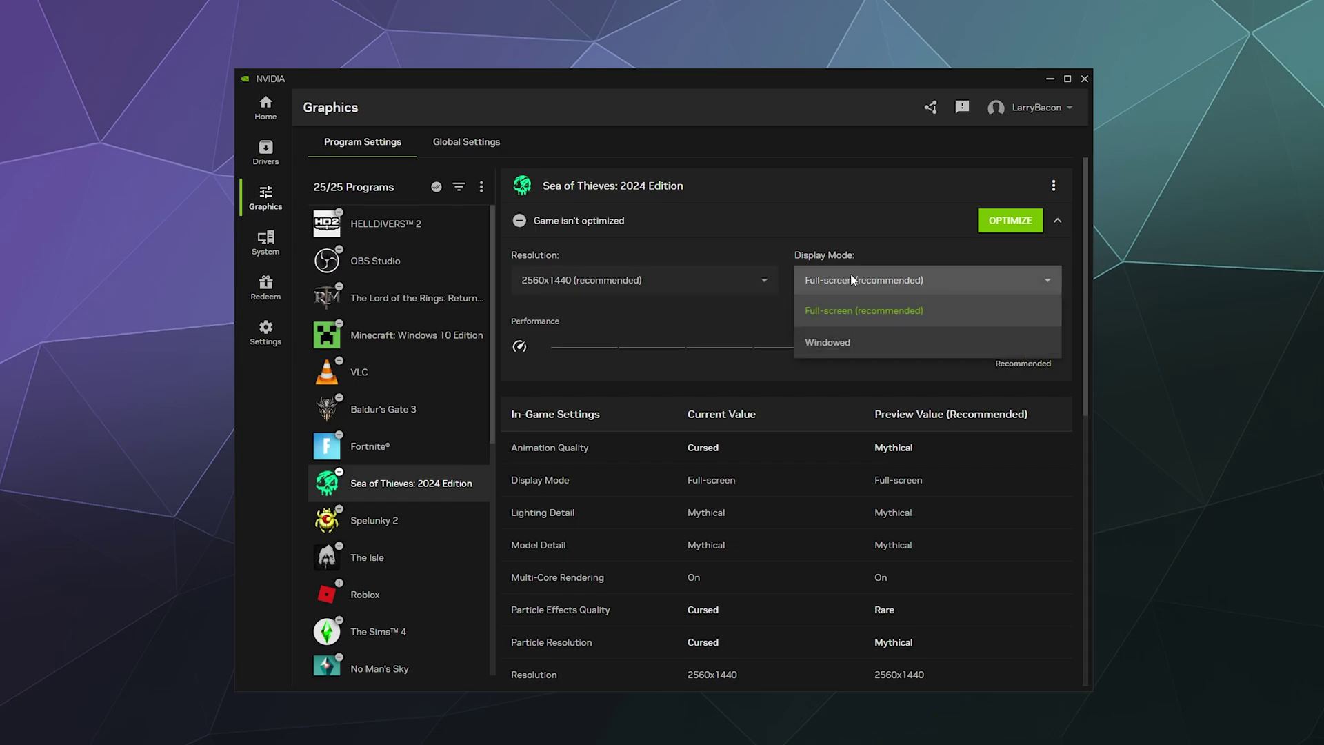
click(831, 324)
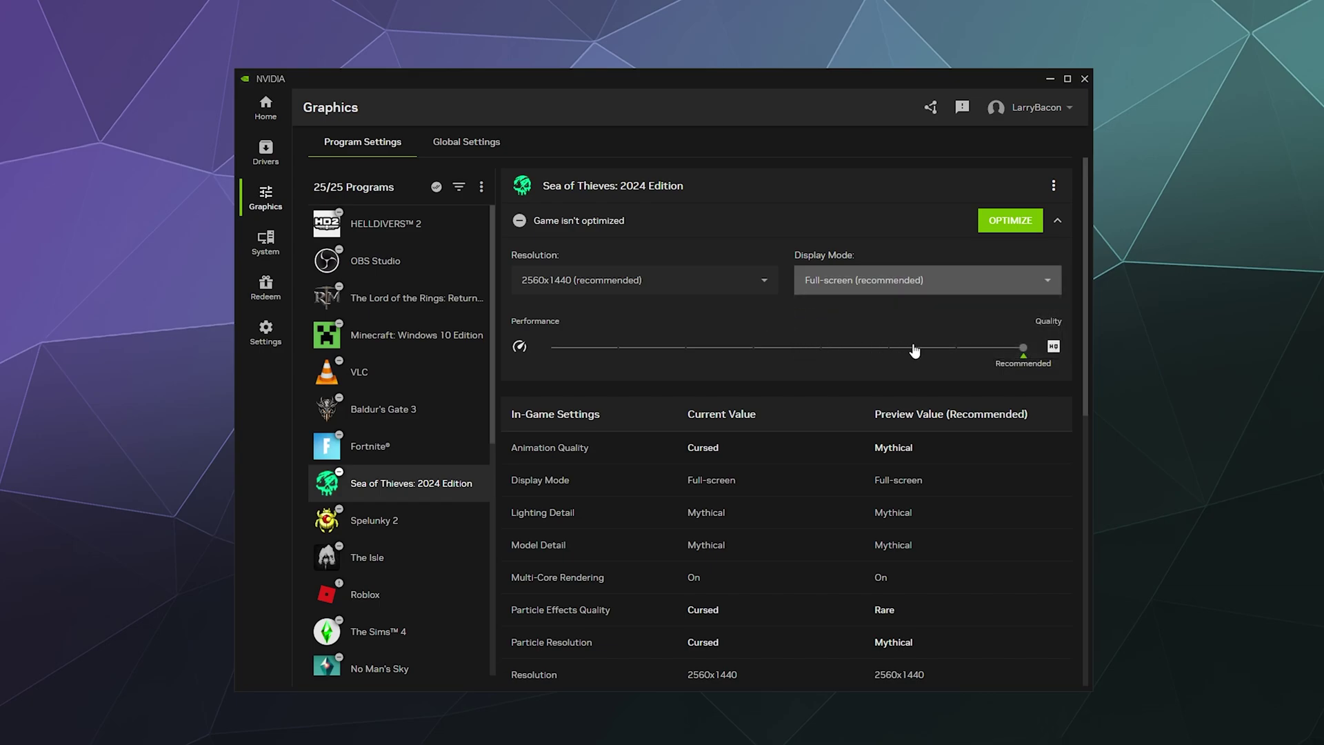
drag(1023, 348, 841, 357)
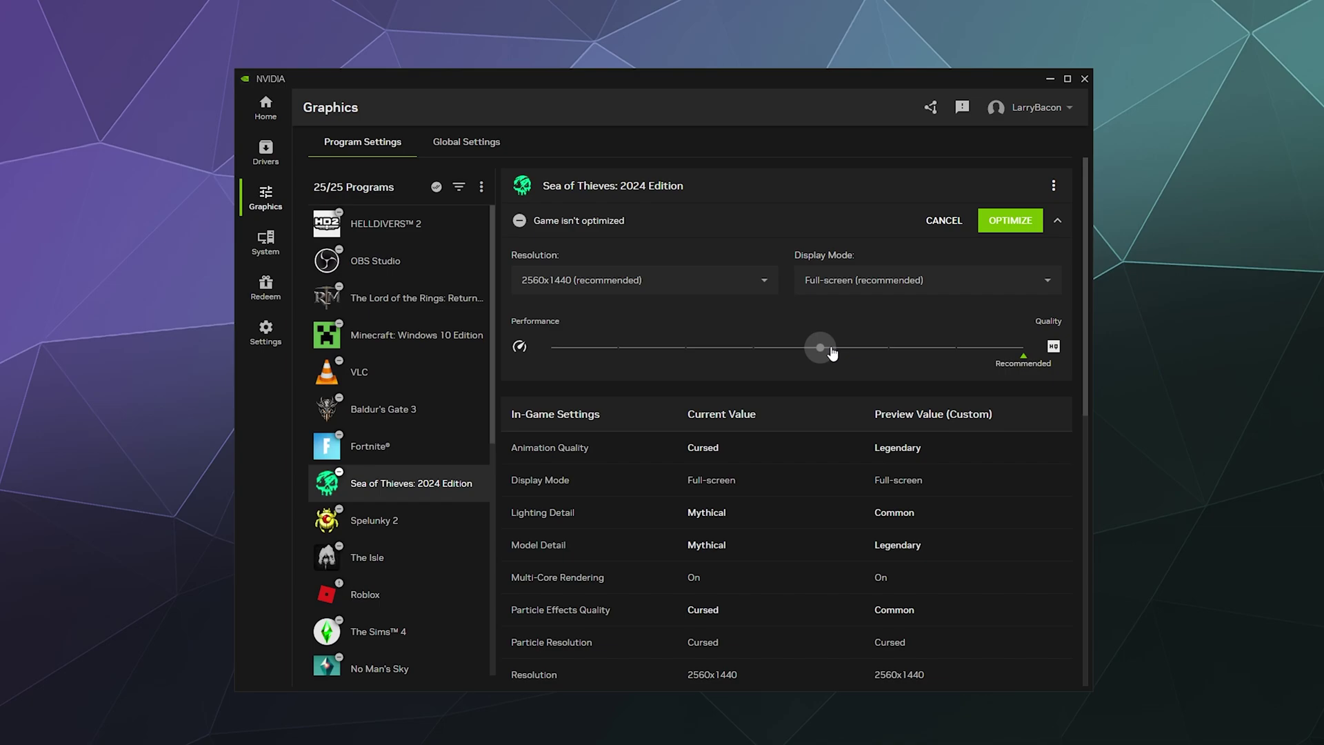
- Apply the custom optimization to Sea of Thieves and review its In-Game and Driver Settings
click(1012, 221)
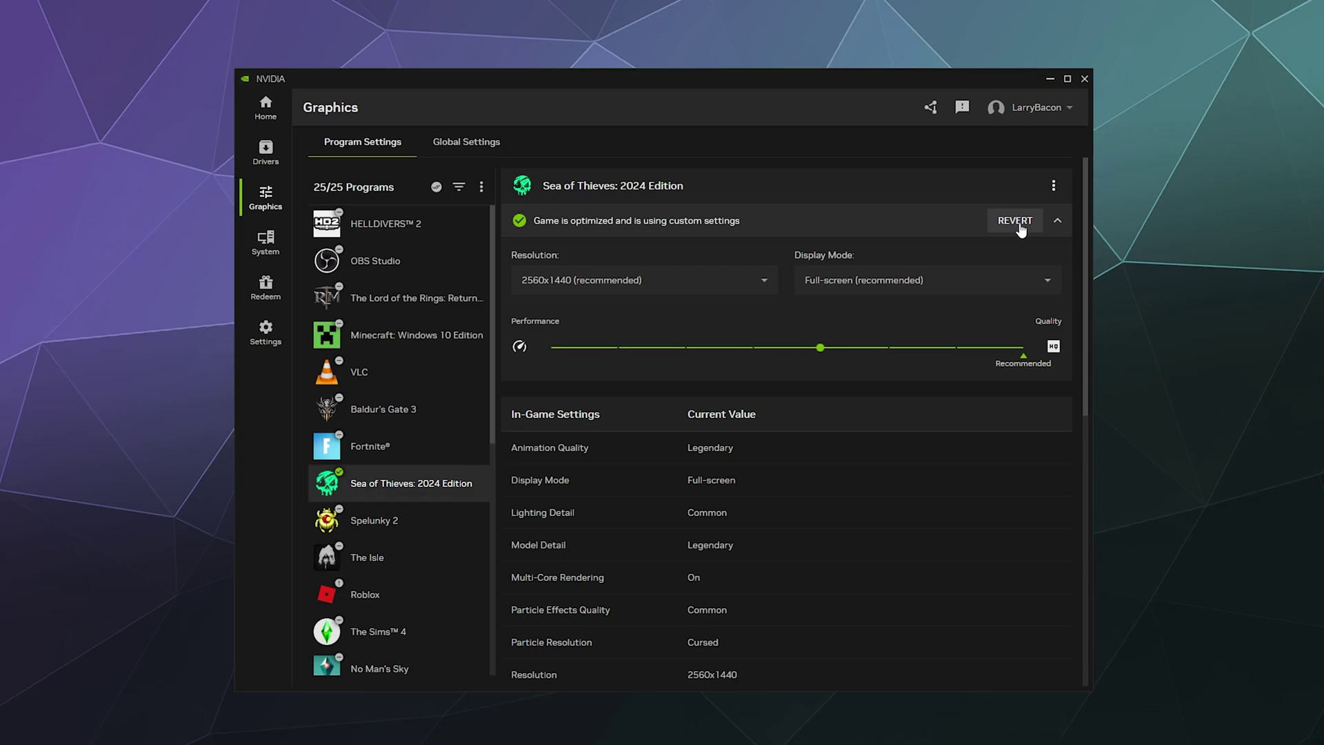
scroll(849, 406, down, 3)
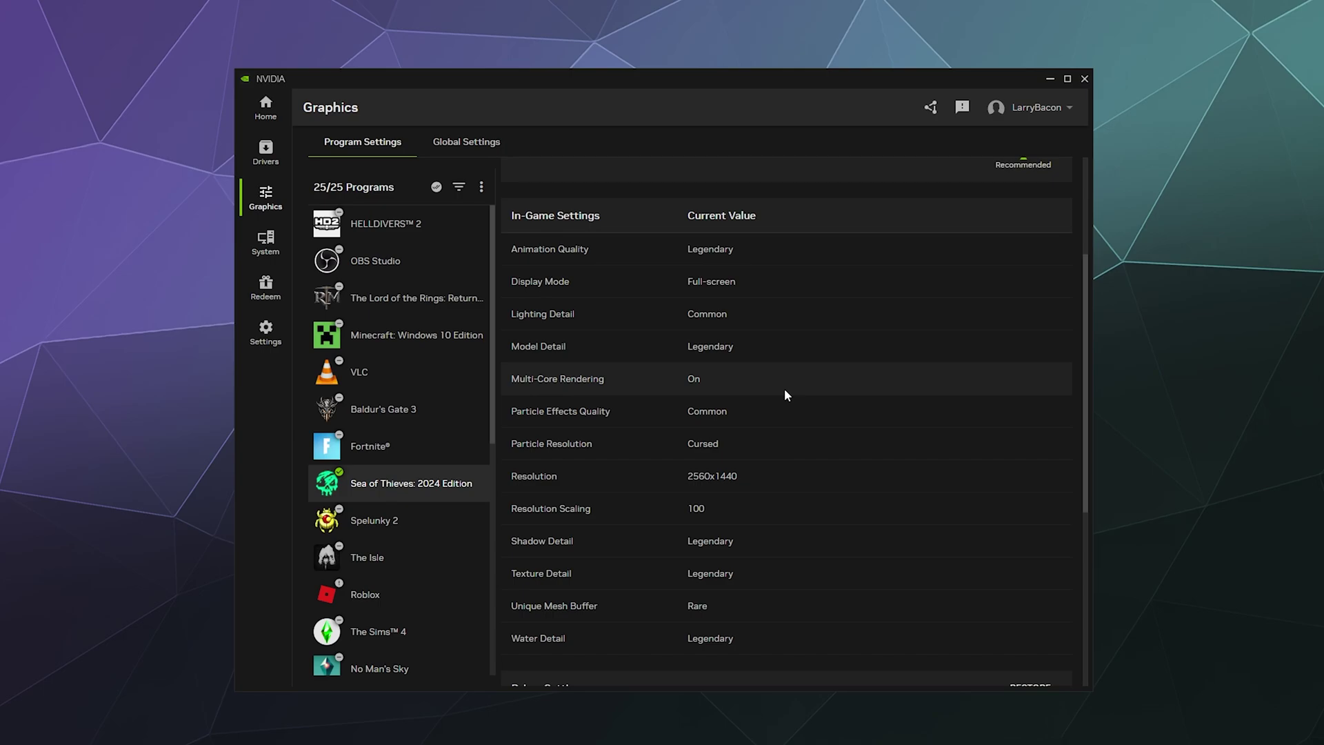
scroll(761, 441, down, 5)
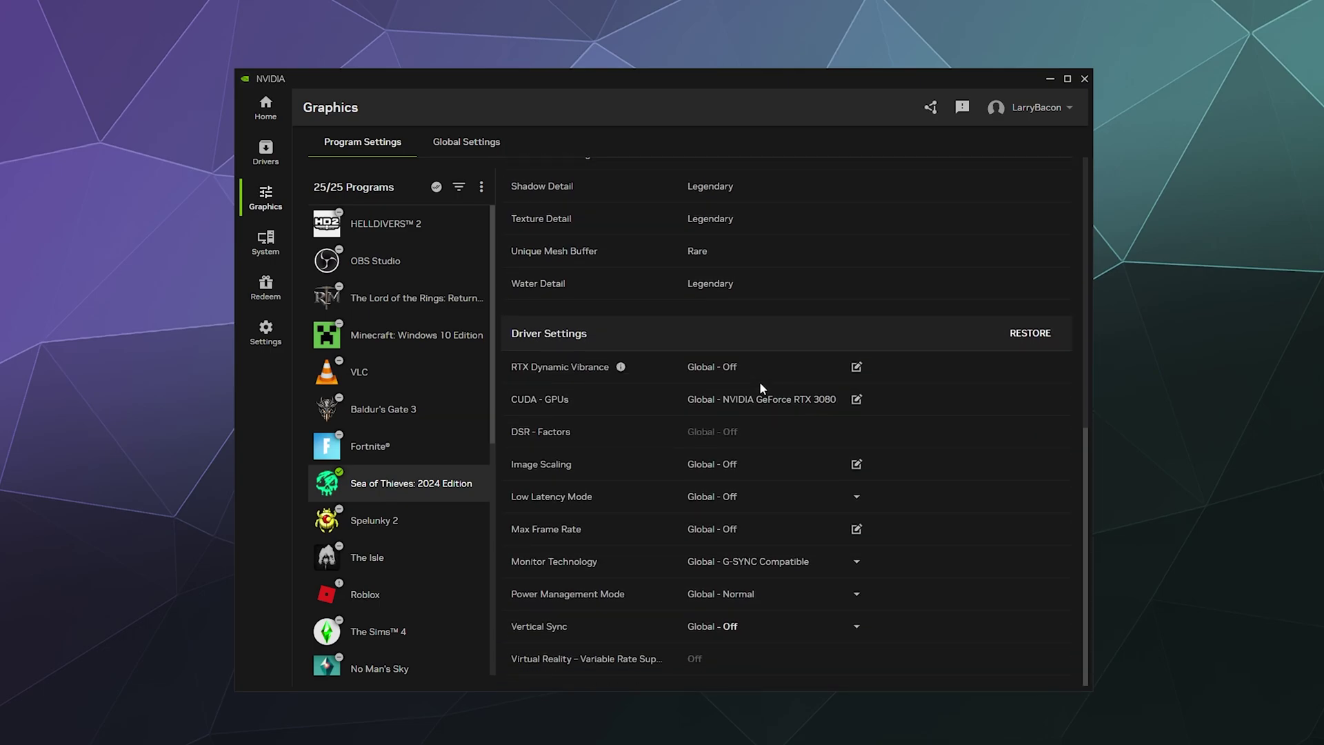
scroll(759, 382, up, 6)
scroll(849, 431, down, 2)
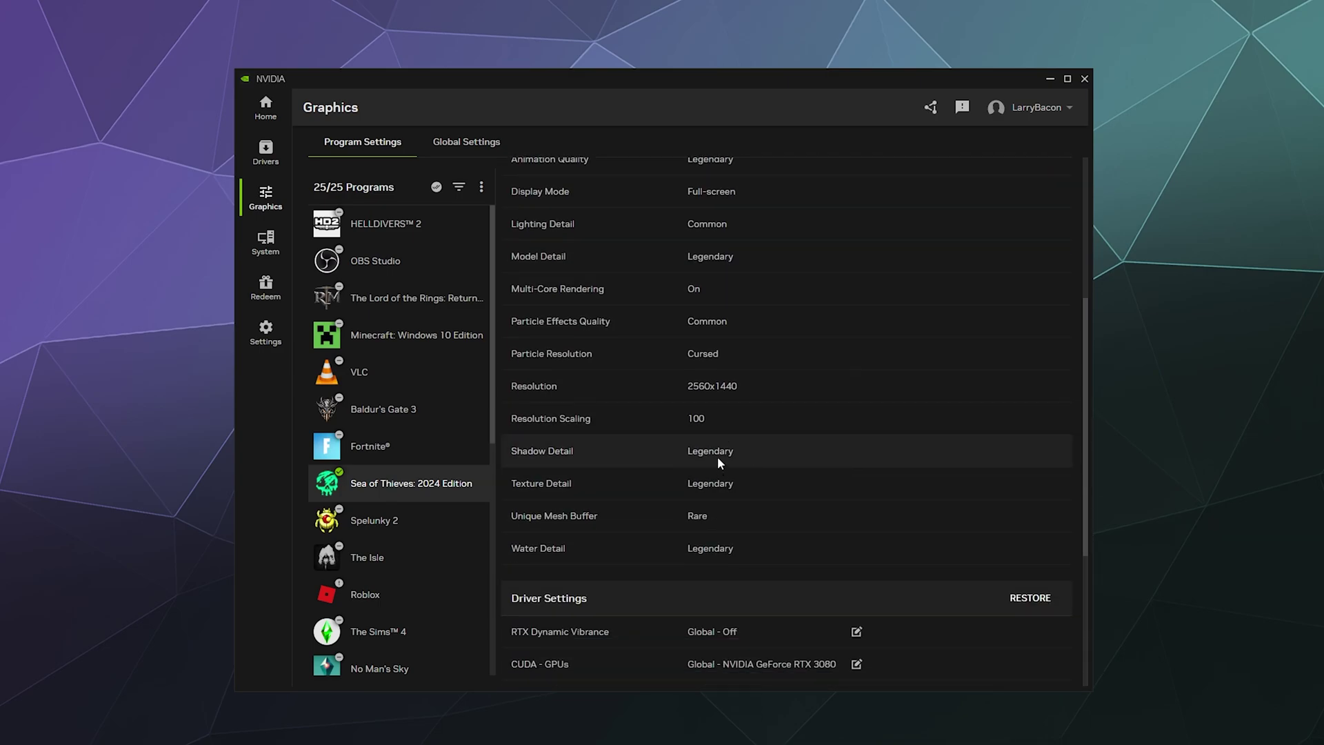
scroll(717, 456, up, 5)
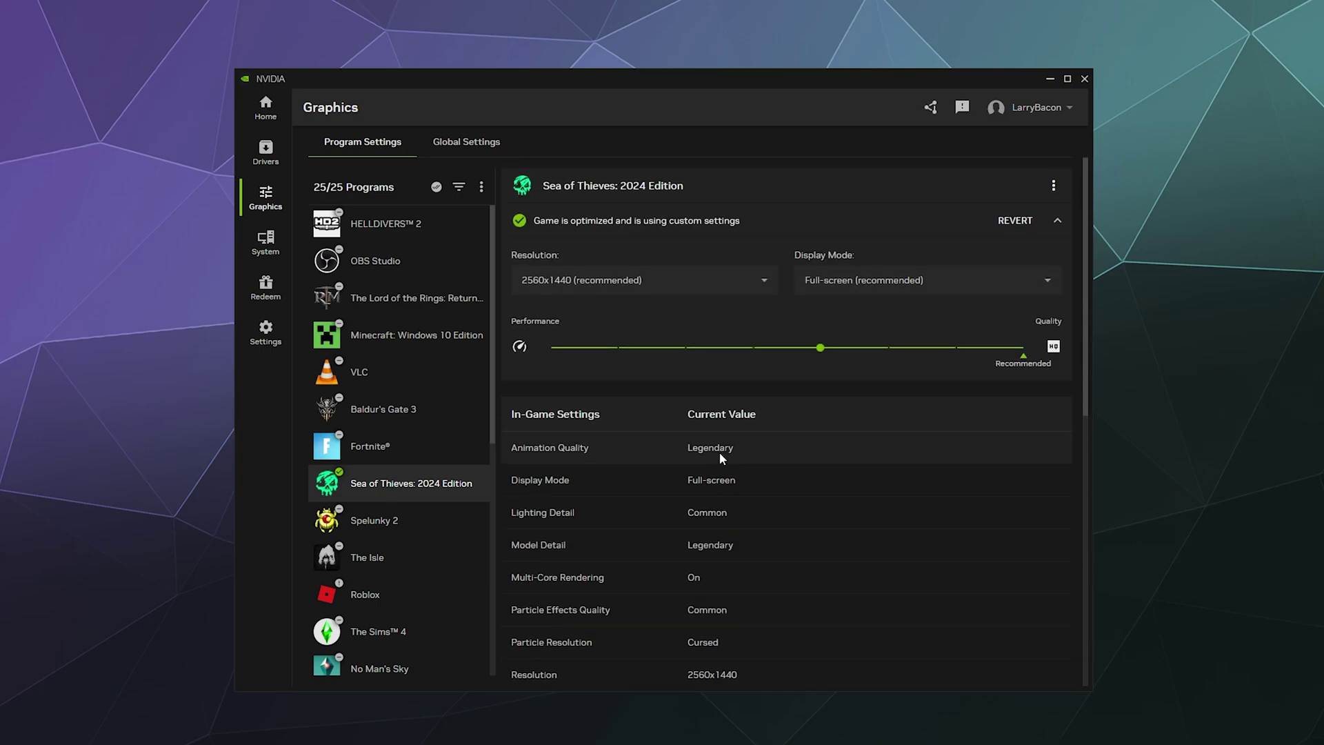
- Move the Sea of Thieves slider one notch further toward performance, apply it, and review the Rare values
drag(793, 356, 752, 346)
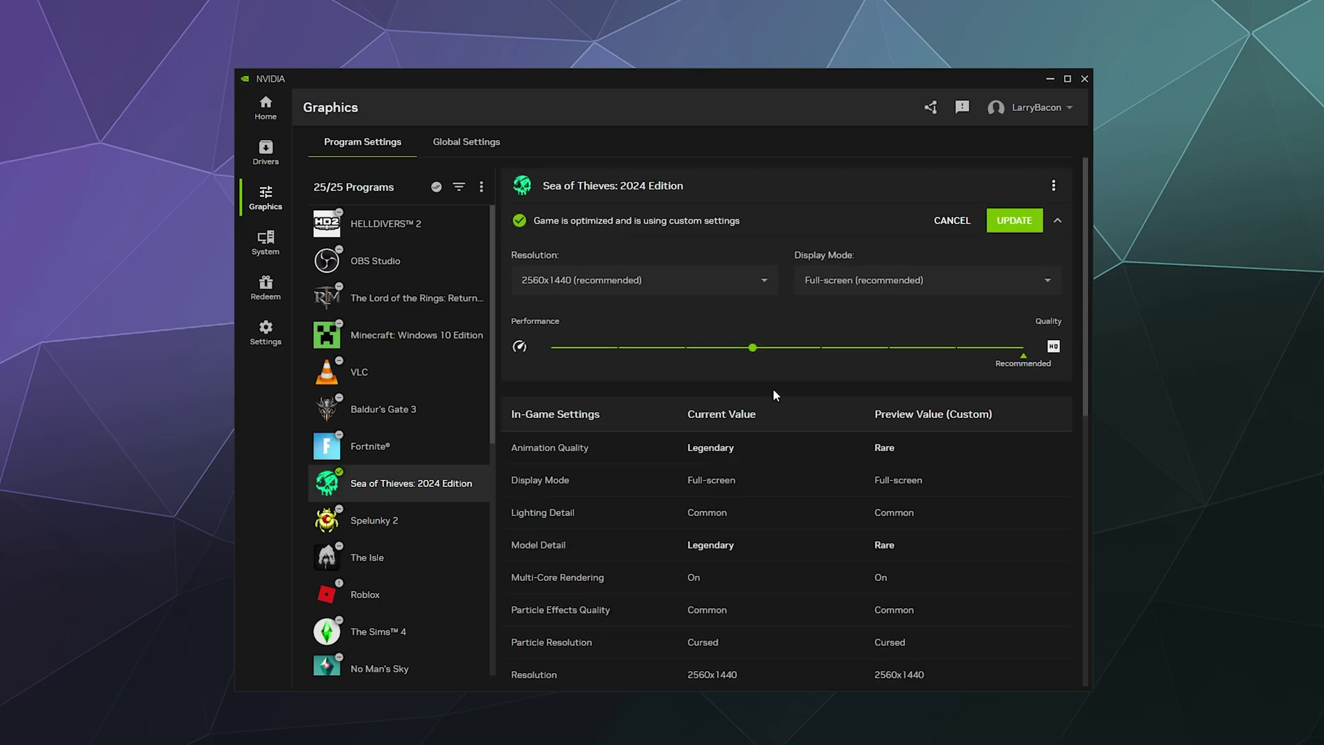
click(1014, 220)
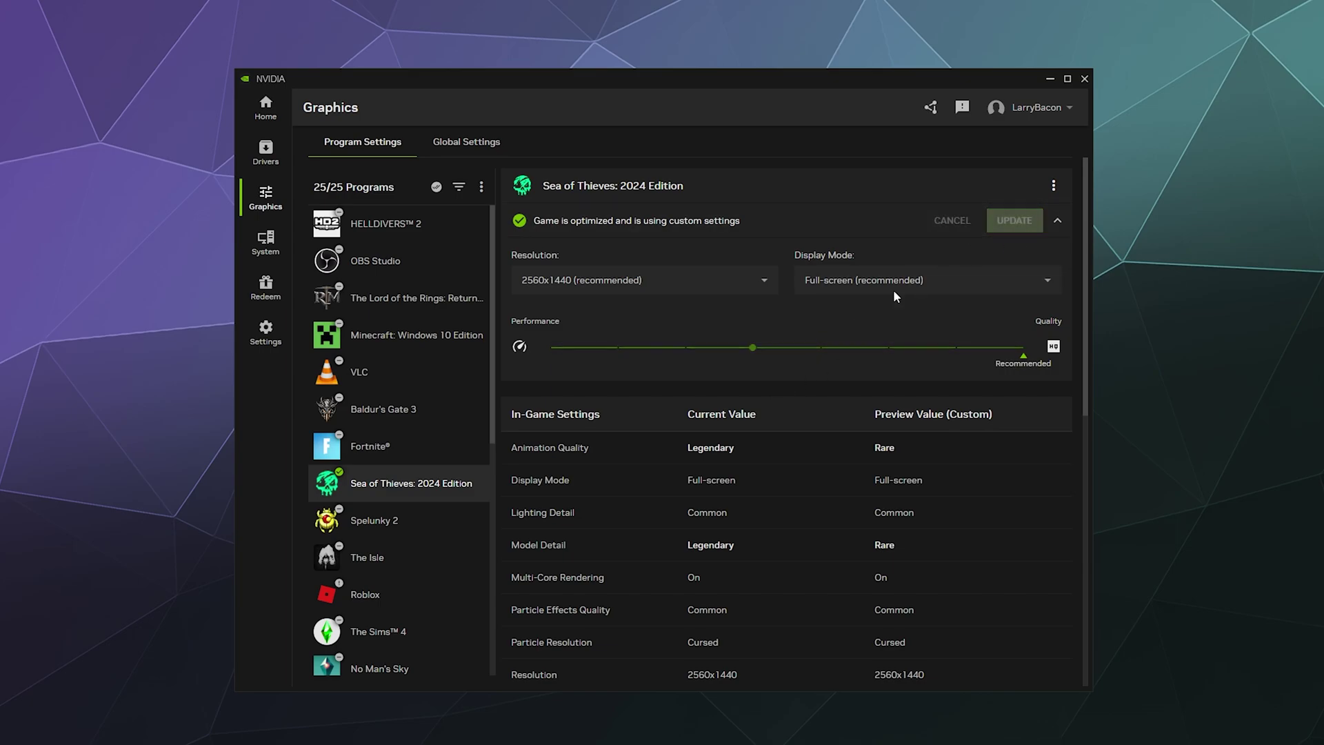
scroll(817, 410, down, 4)
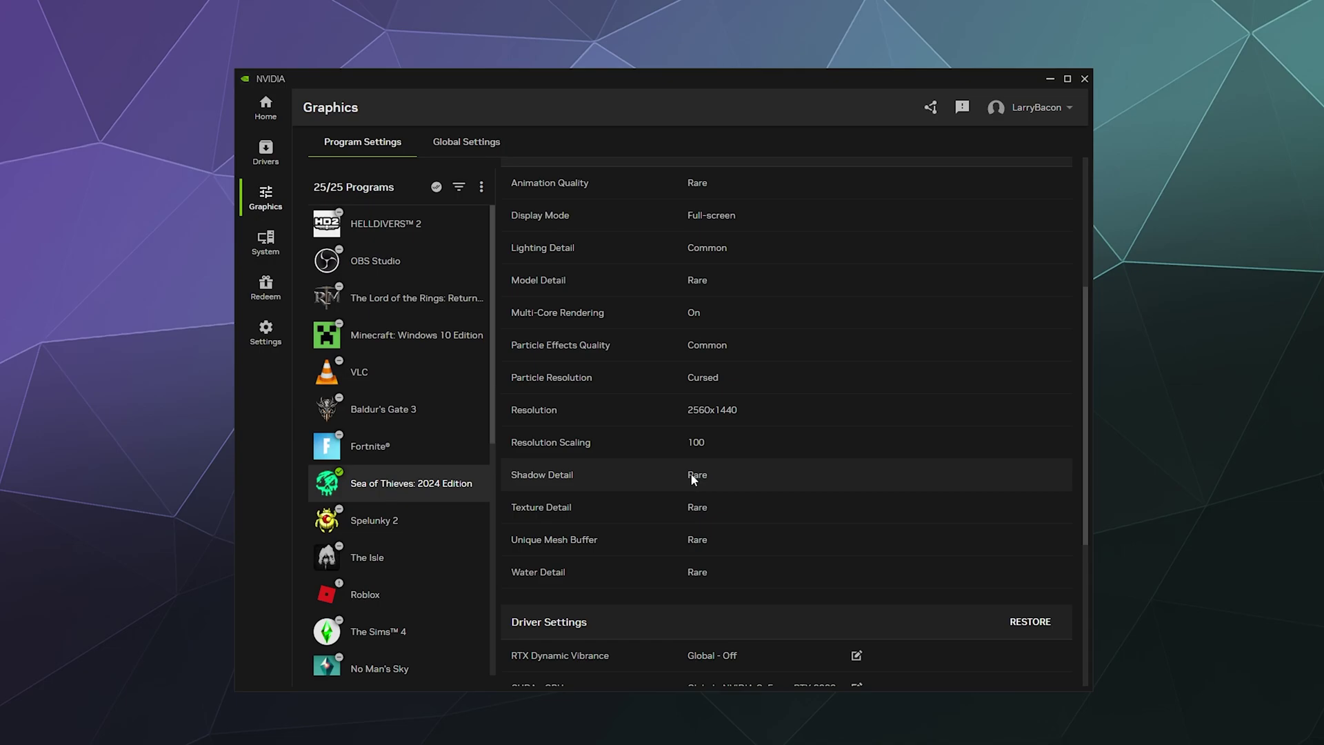
scroll(689, 473, up, 2)
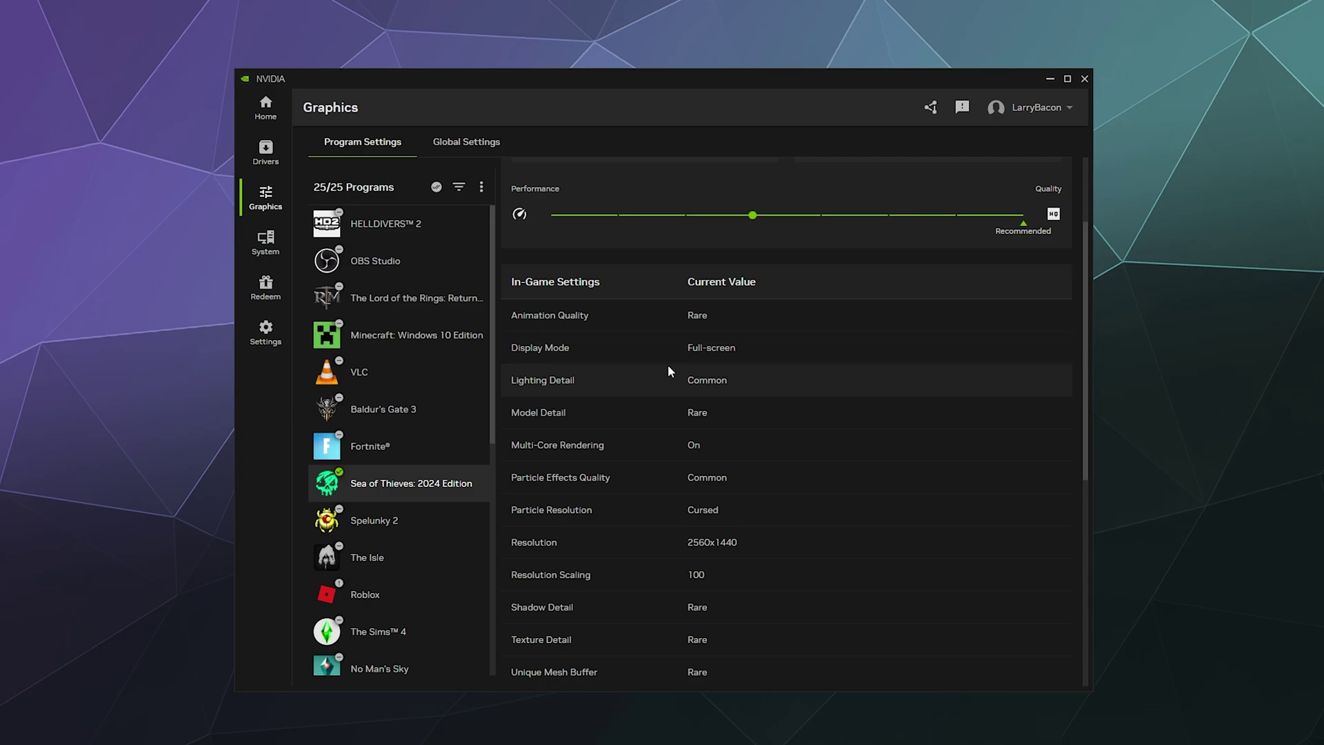
scroll(667, 365, down, 4)
scroll(663, 307, up, 1)
scroll(676, 324, up, 3)
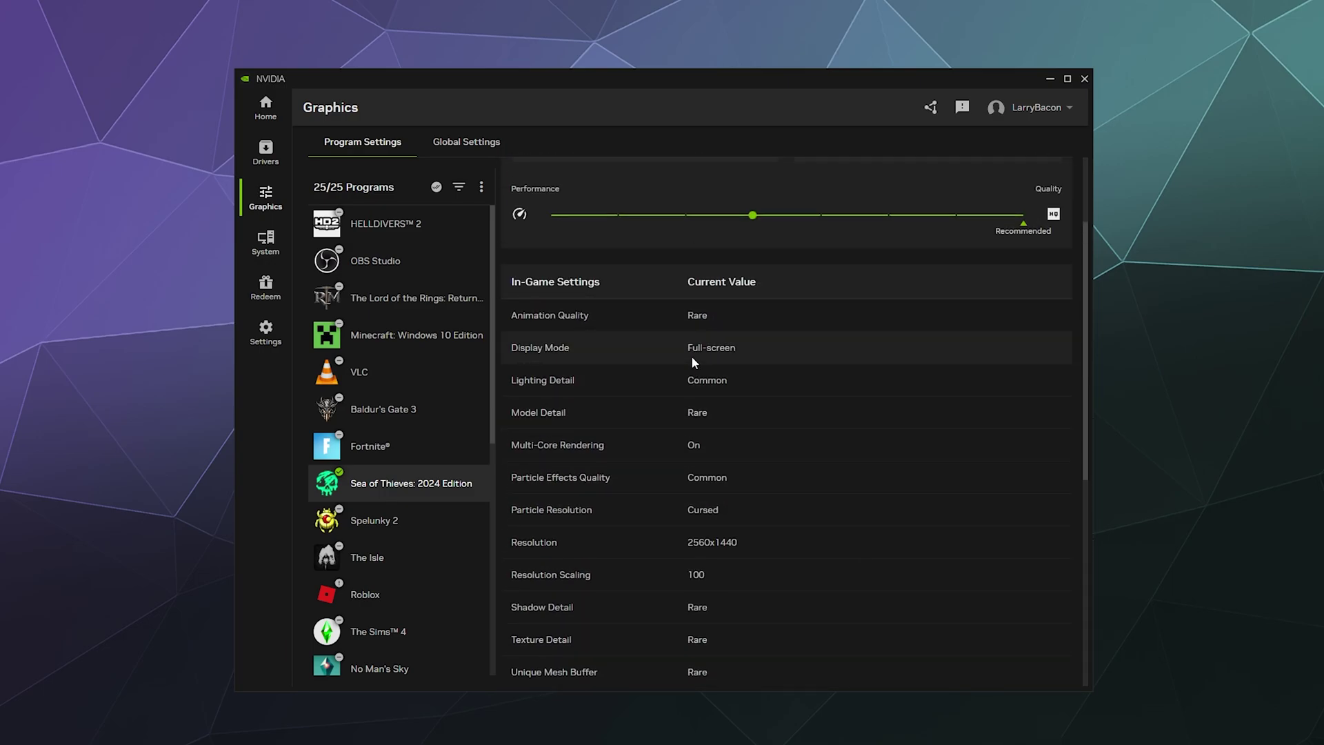
scroll(692, 362, down, 2)
scroll(693, 368, up, 4)
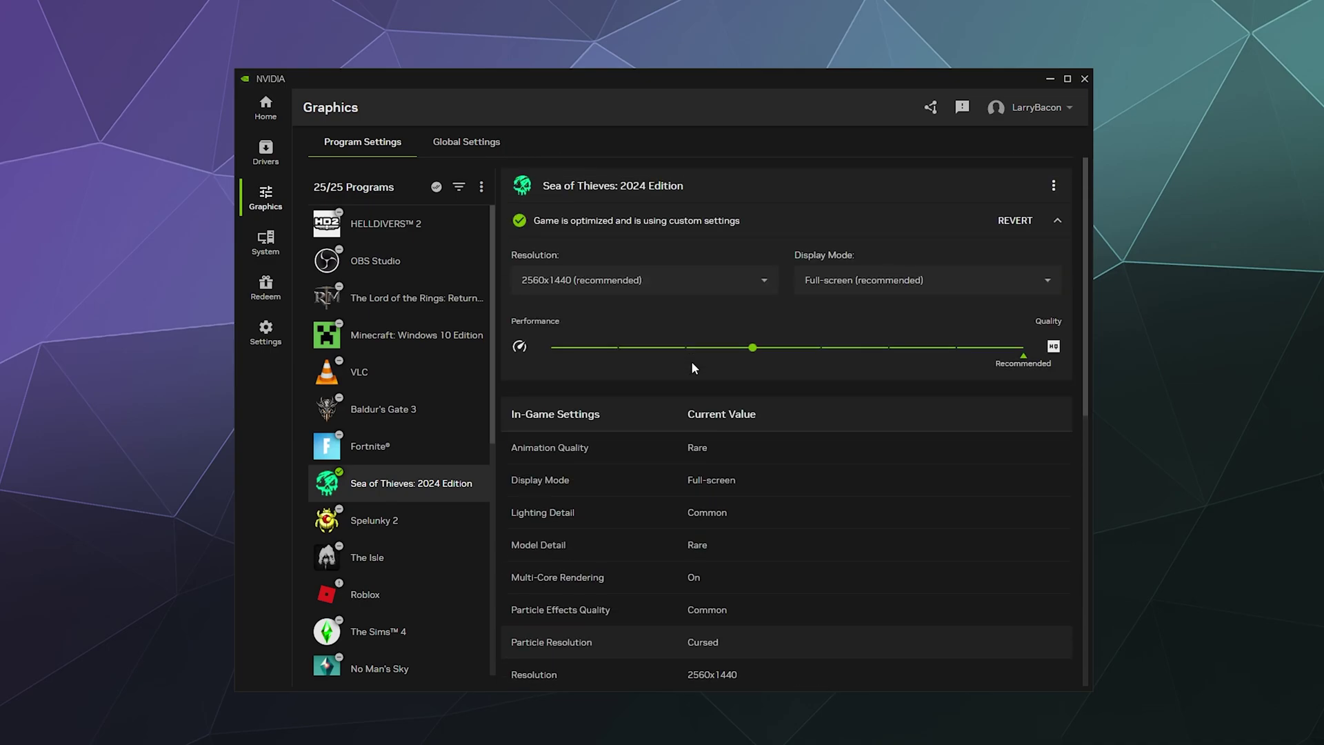
click(1013, 221)
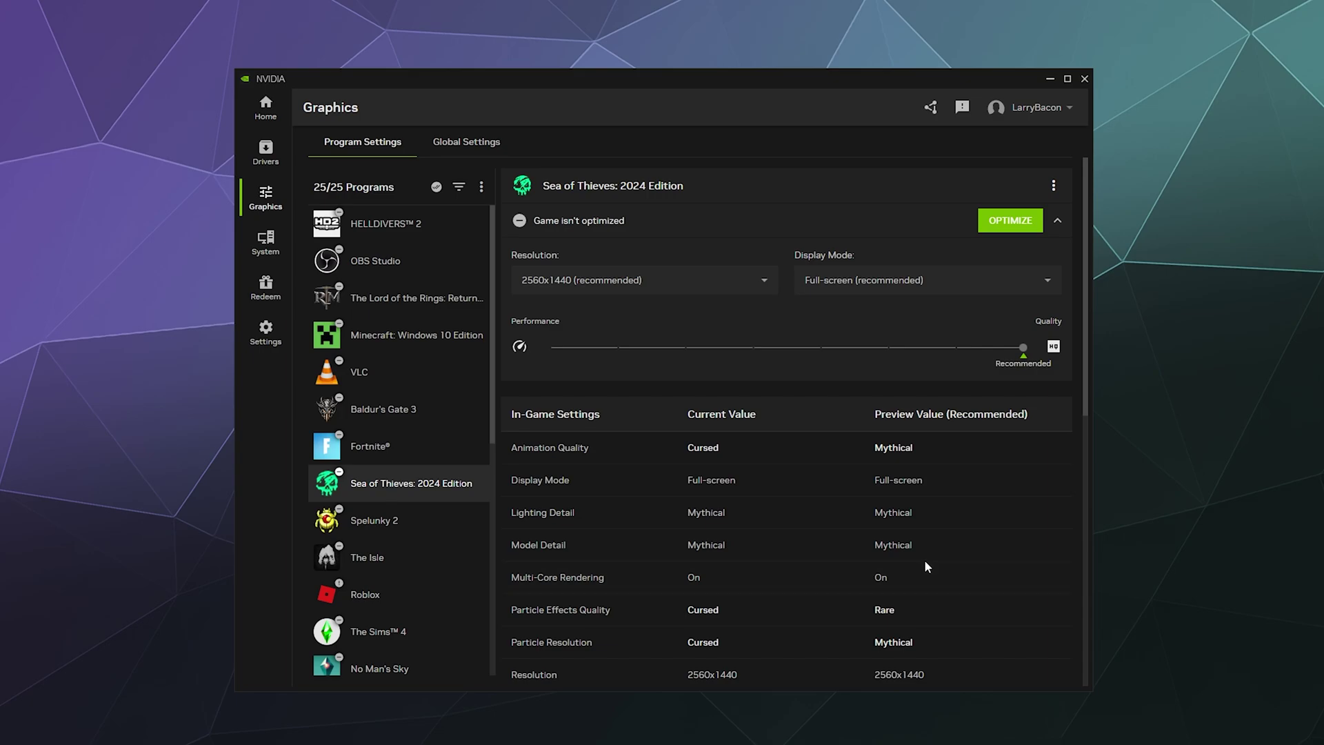
scroll(921, 560, down, 2)
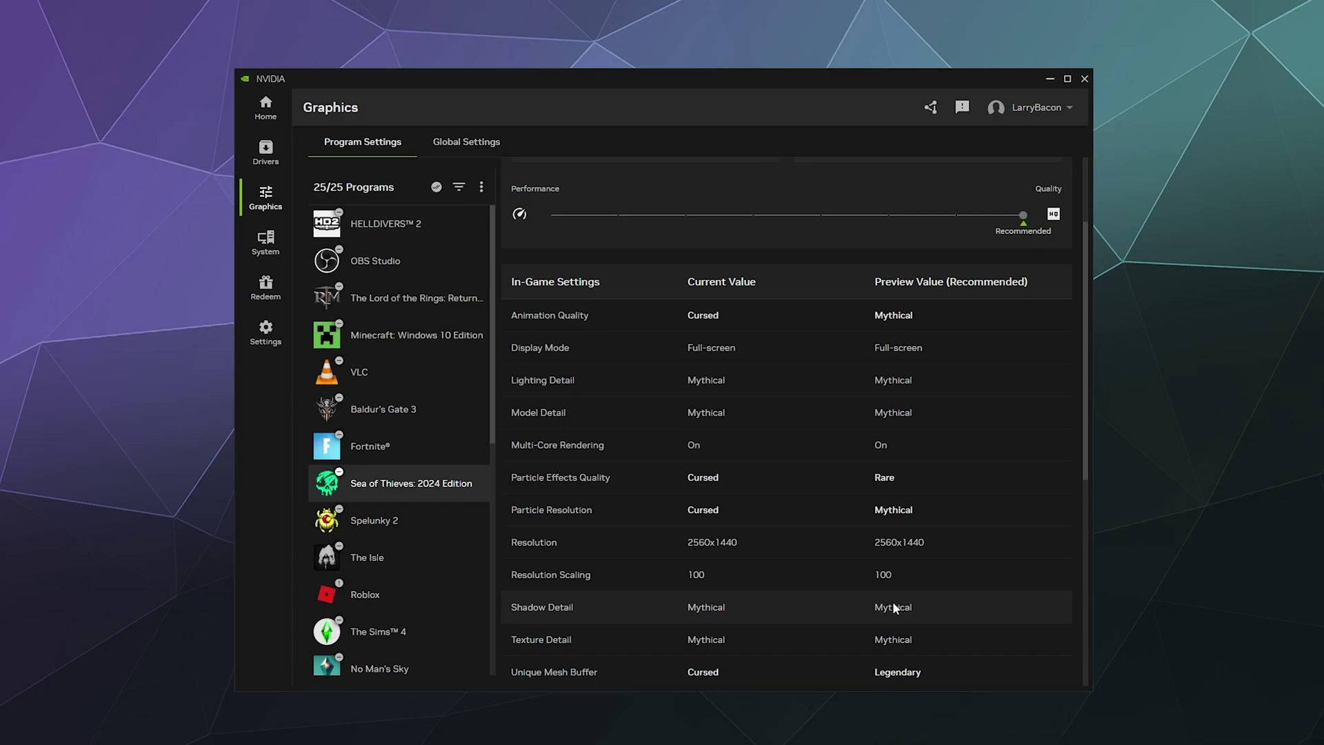
scroll(892, 601, down, 4)
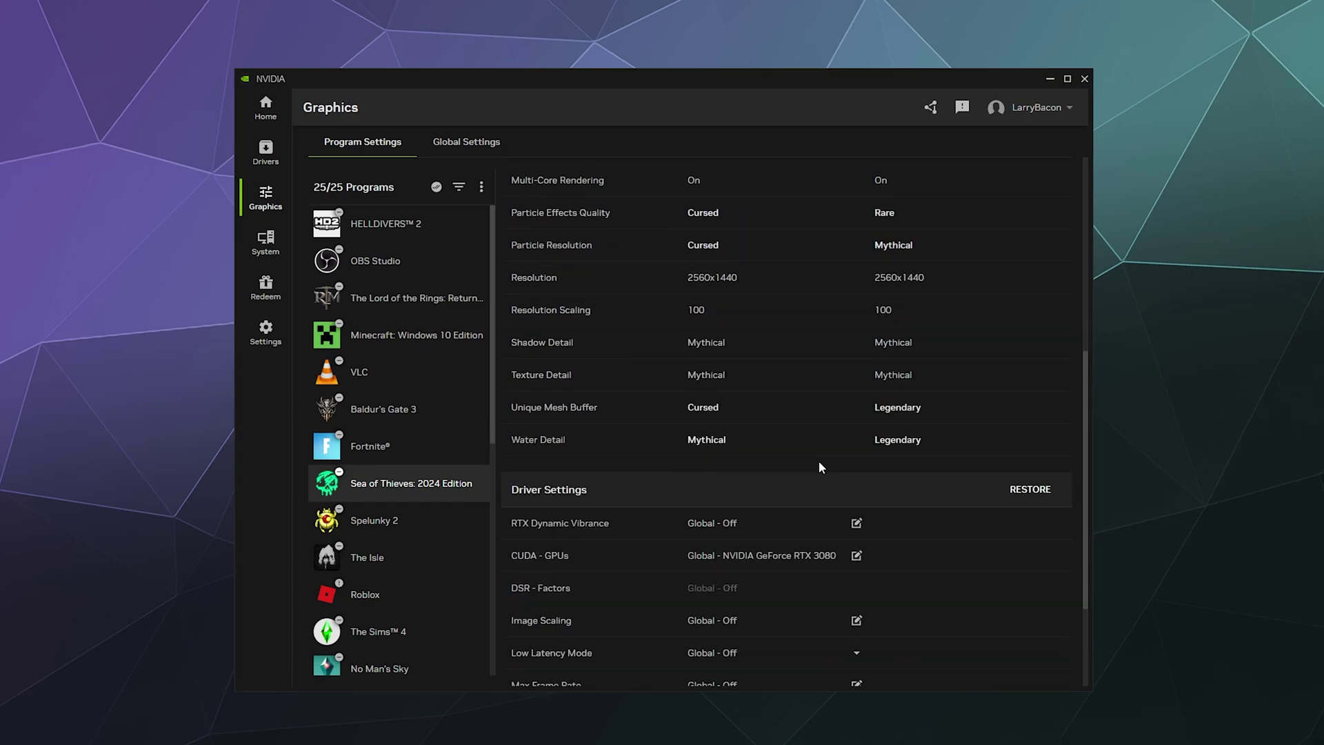
scroll(817, 461, up, 5)
scroll(763, 393, down, 5)
scroll(743, 466, up, 2)
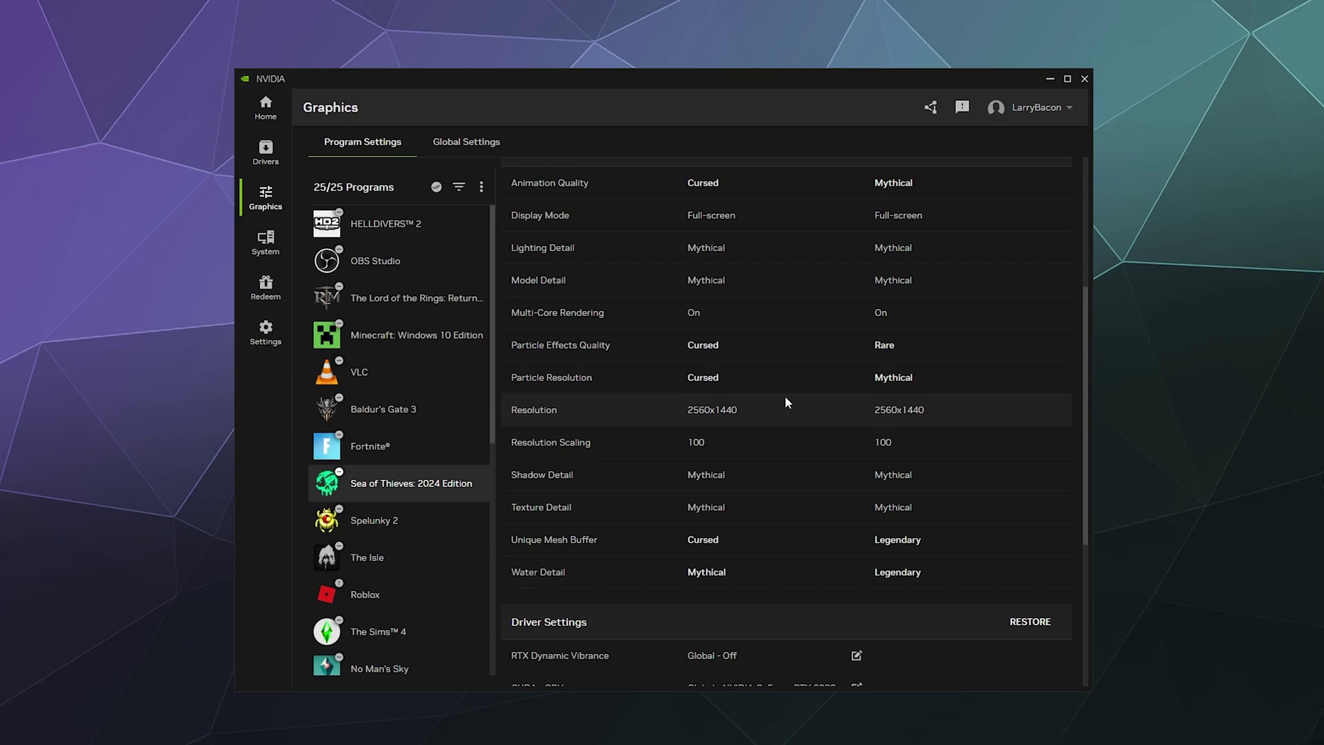
scroll(783, 309, up, 1)
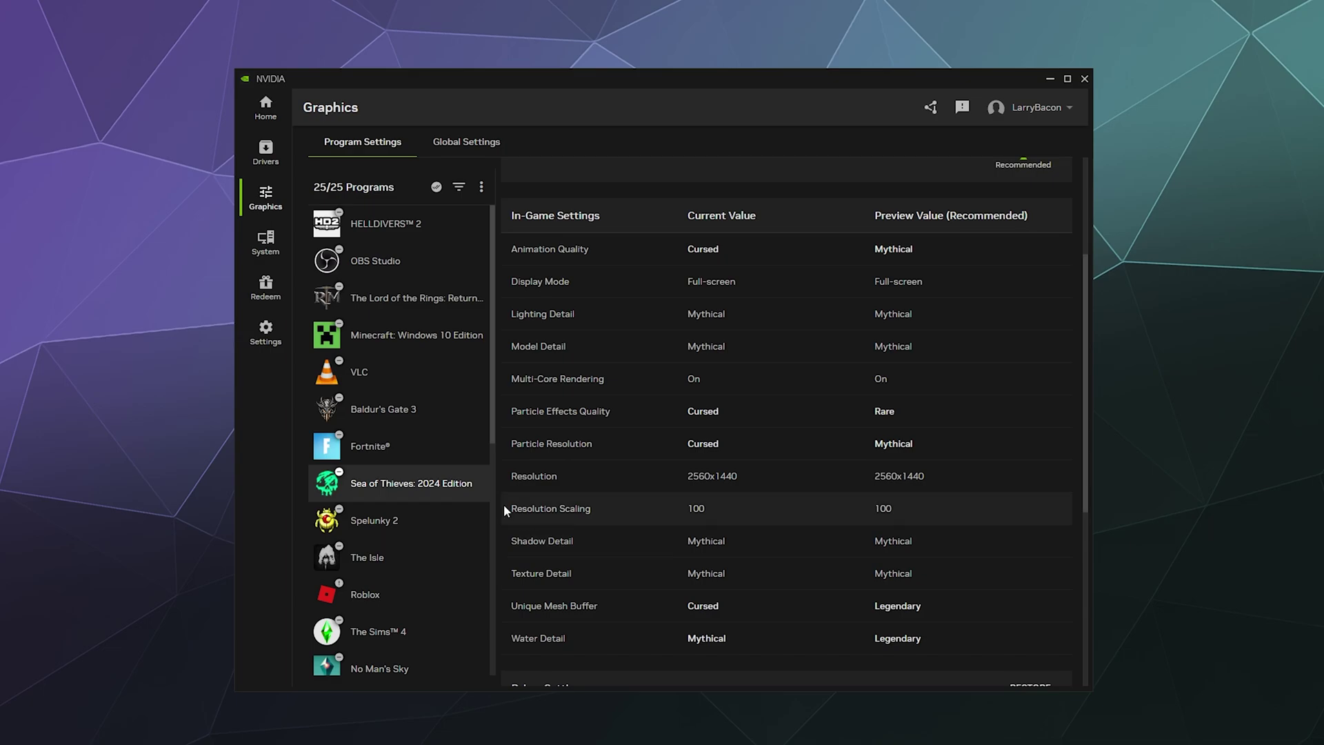
- Select Fortnite, set its Display Mode to Windowed Borderless, and nudge the slider just left of Recommended
click(406, 459)
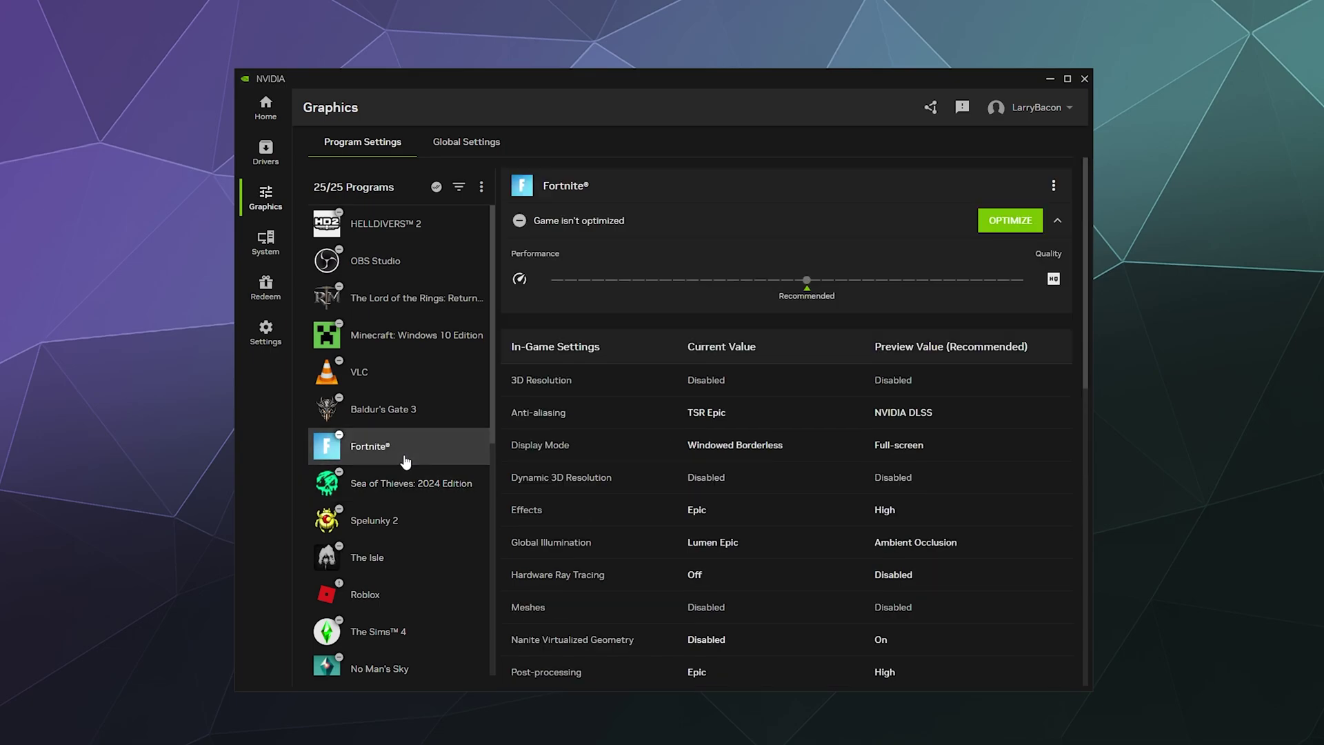
scroll(654, 436, down, 4)
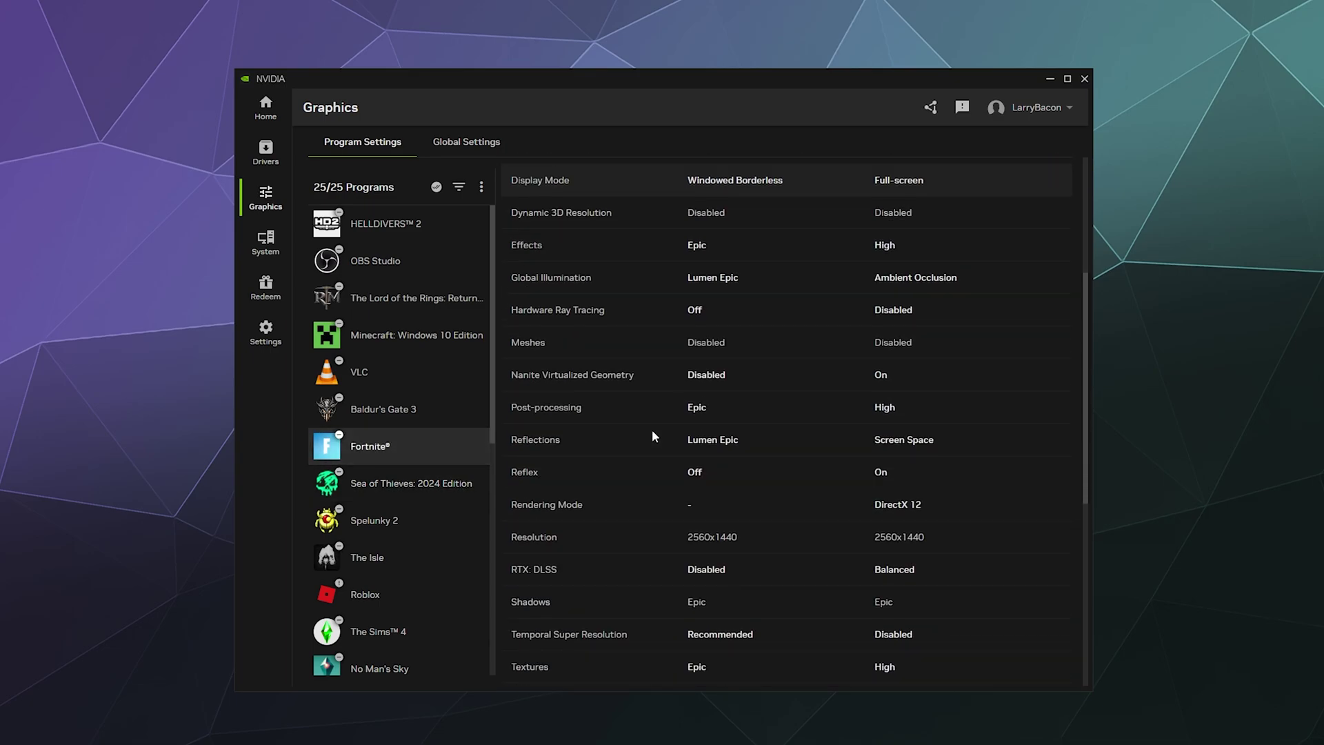
scroll(647, 405, up, 5)
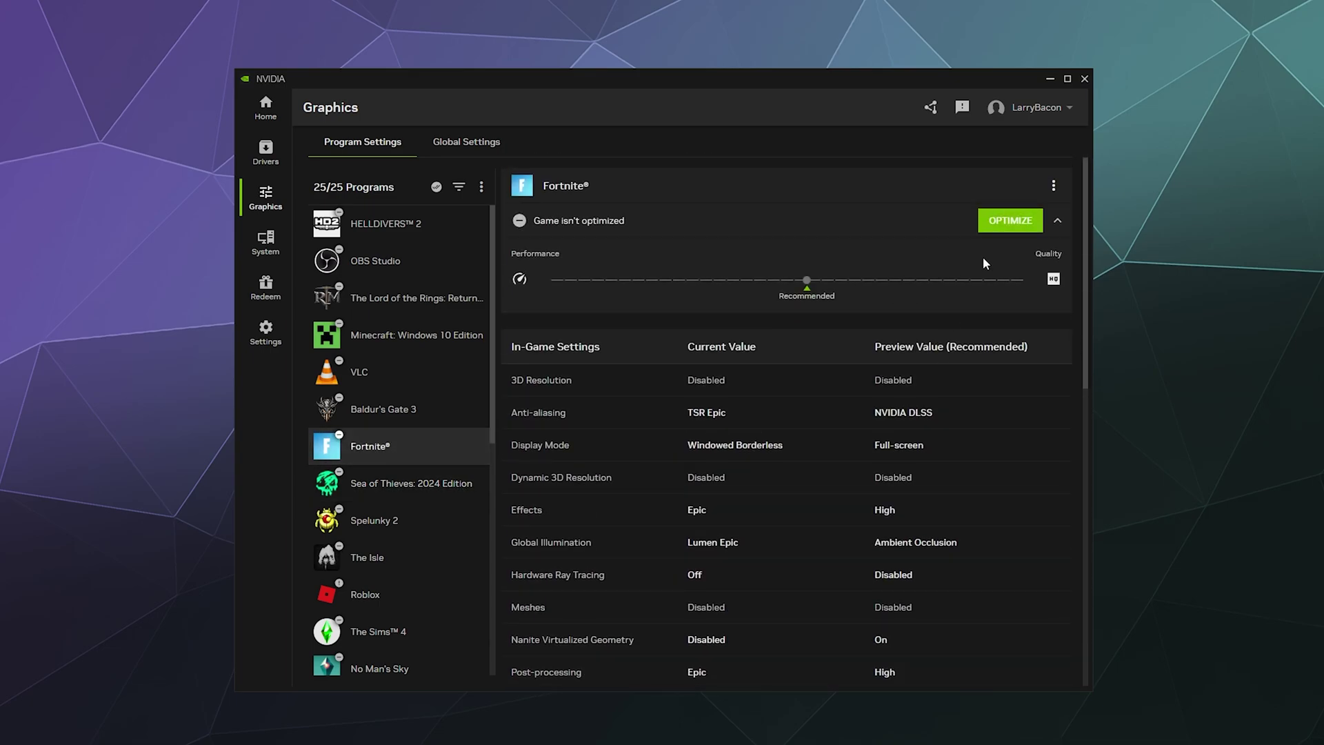
click(1059, 222)
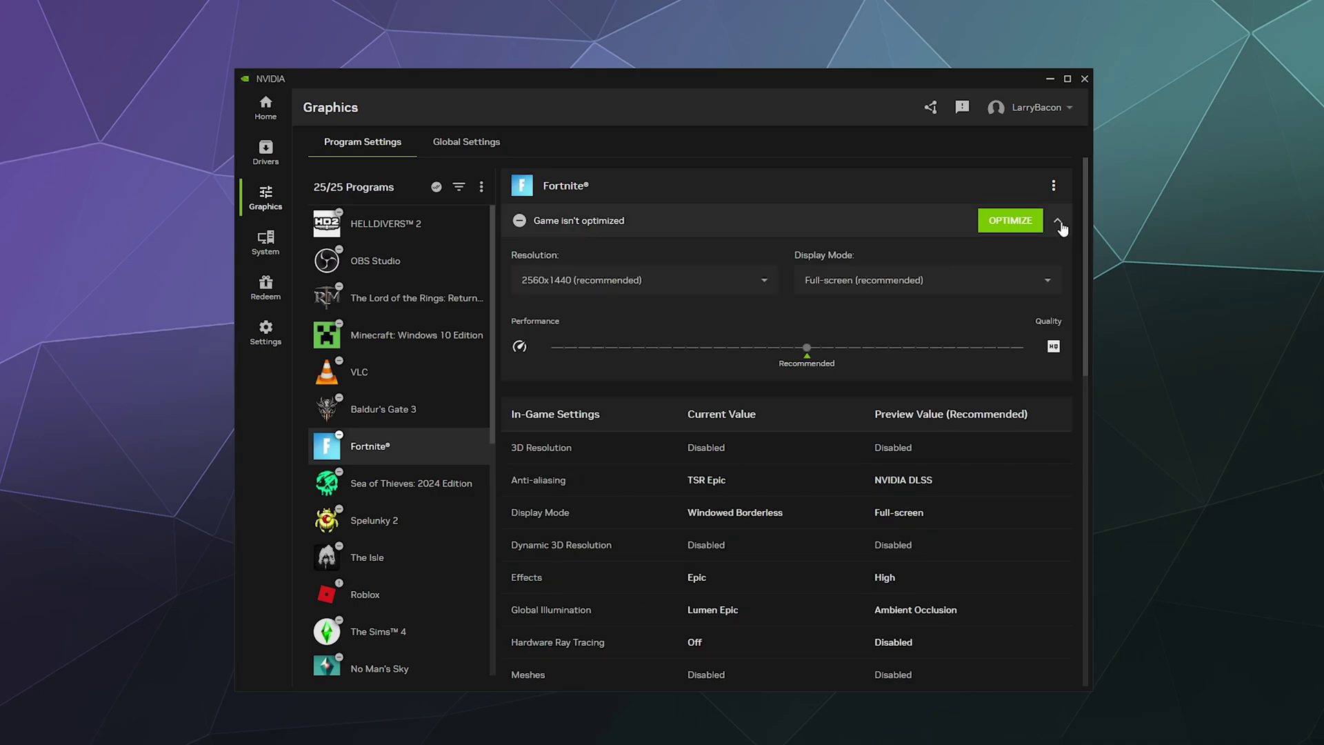
click(855, 286)
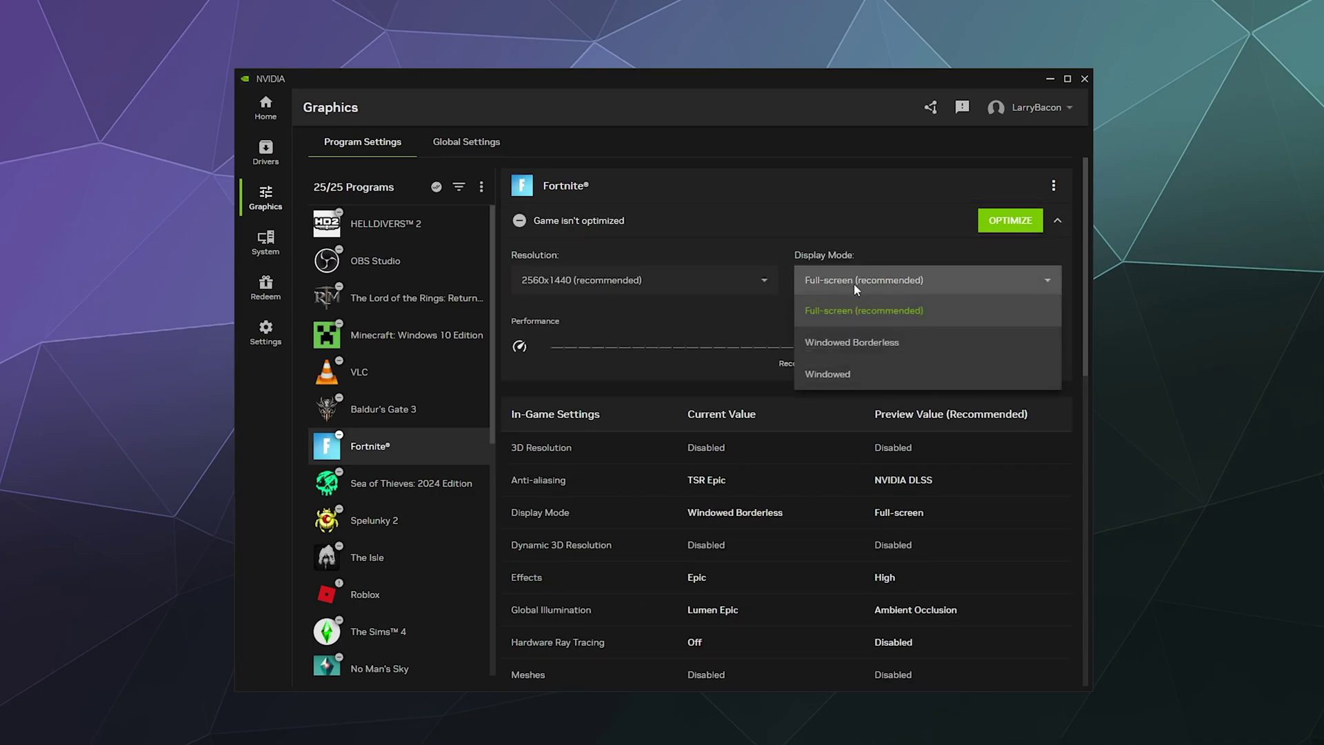
click(920, 344)
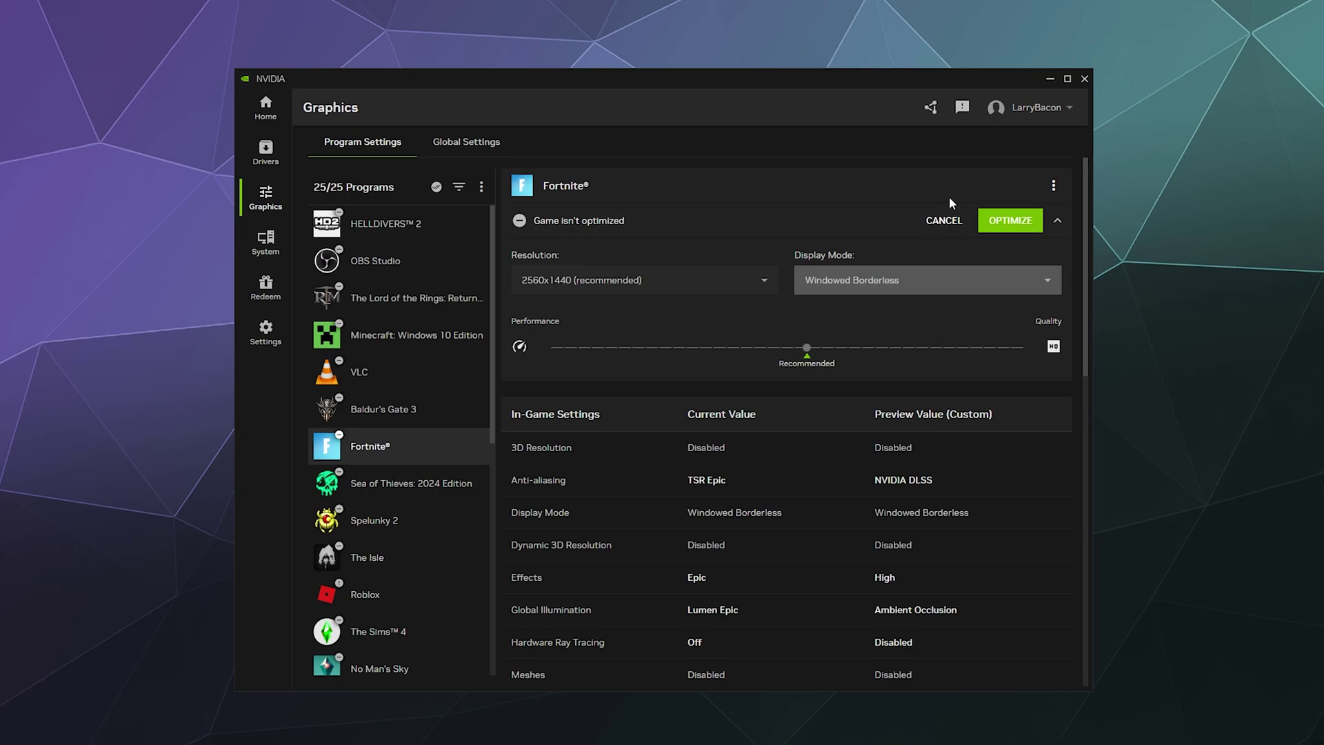
drag(806, 346, 766, 353)
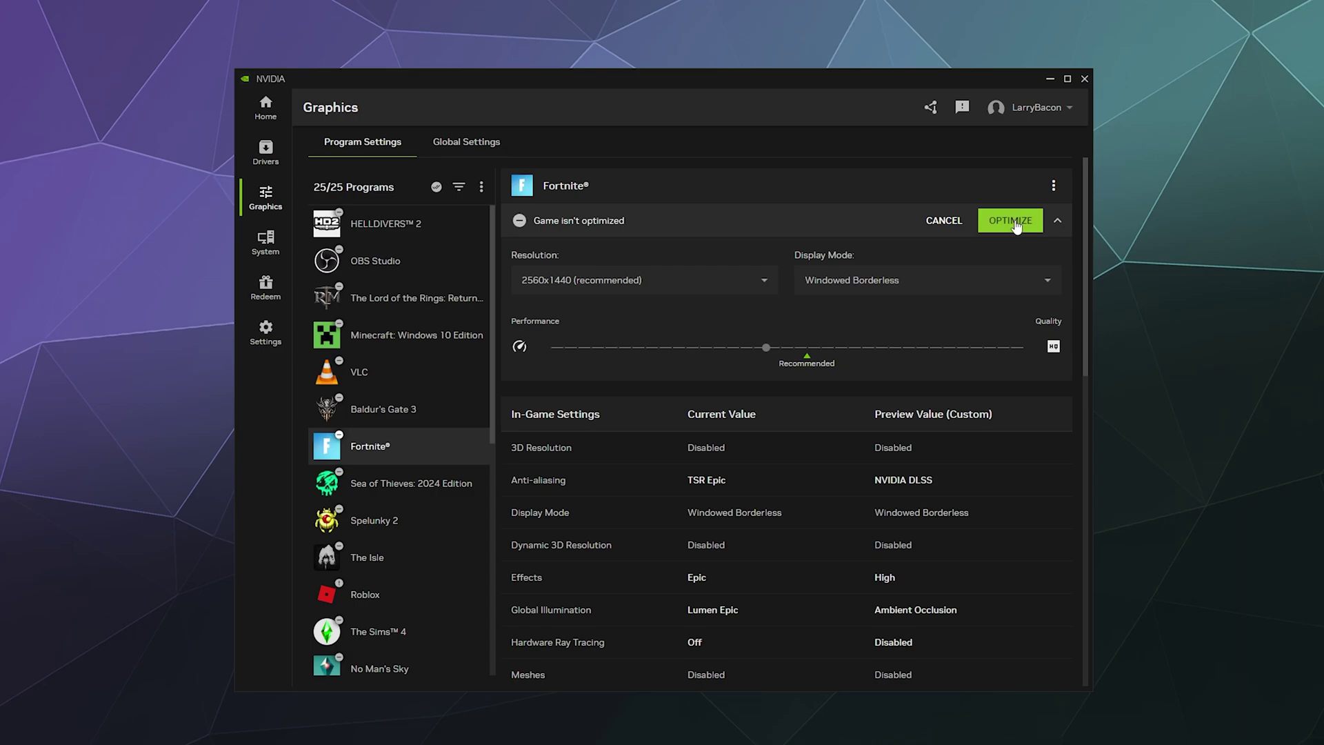
- Apply the custom Fortnite optimization with Windowed Borderless and NVIDIA DLSS anti-aliasing
click(1015, 223)
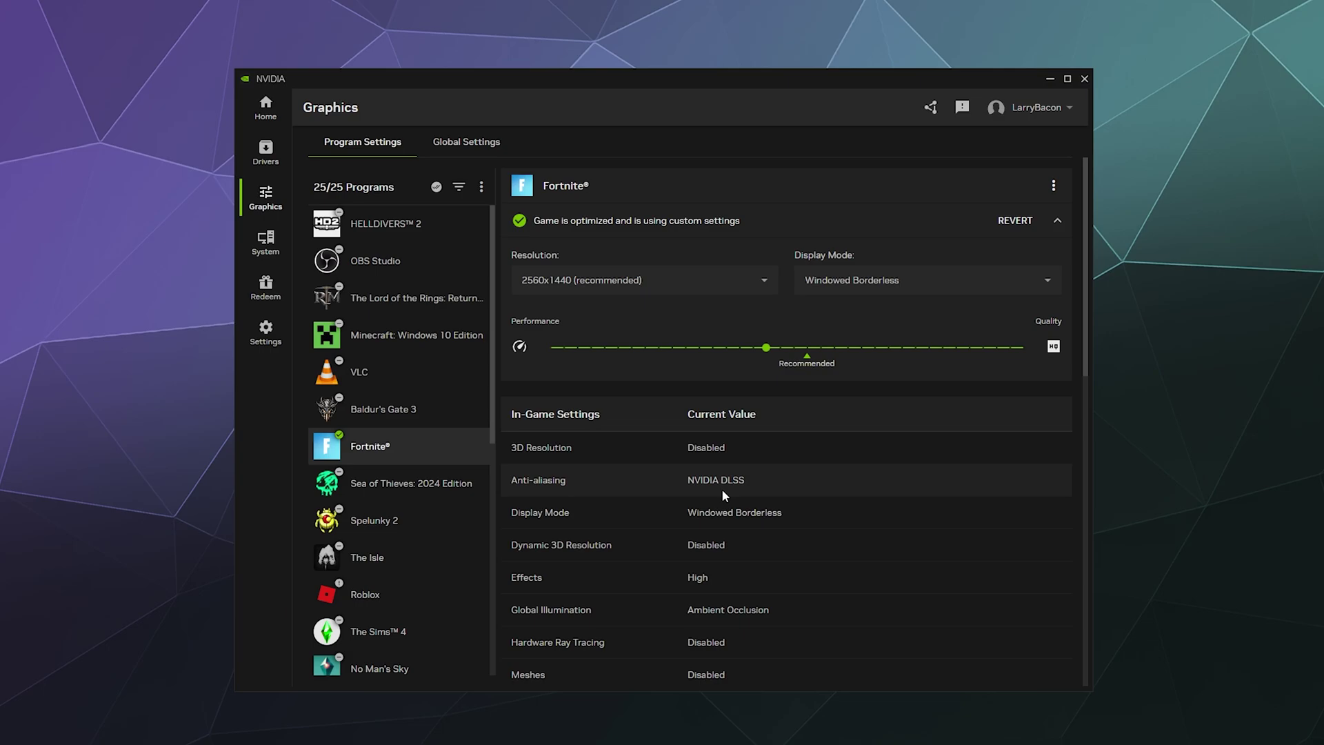
scroll(751, 424, down, 4)
scroll(660, 328, up, 4)
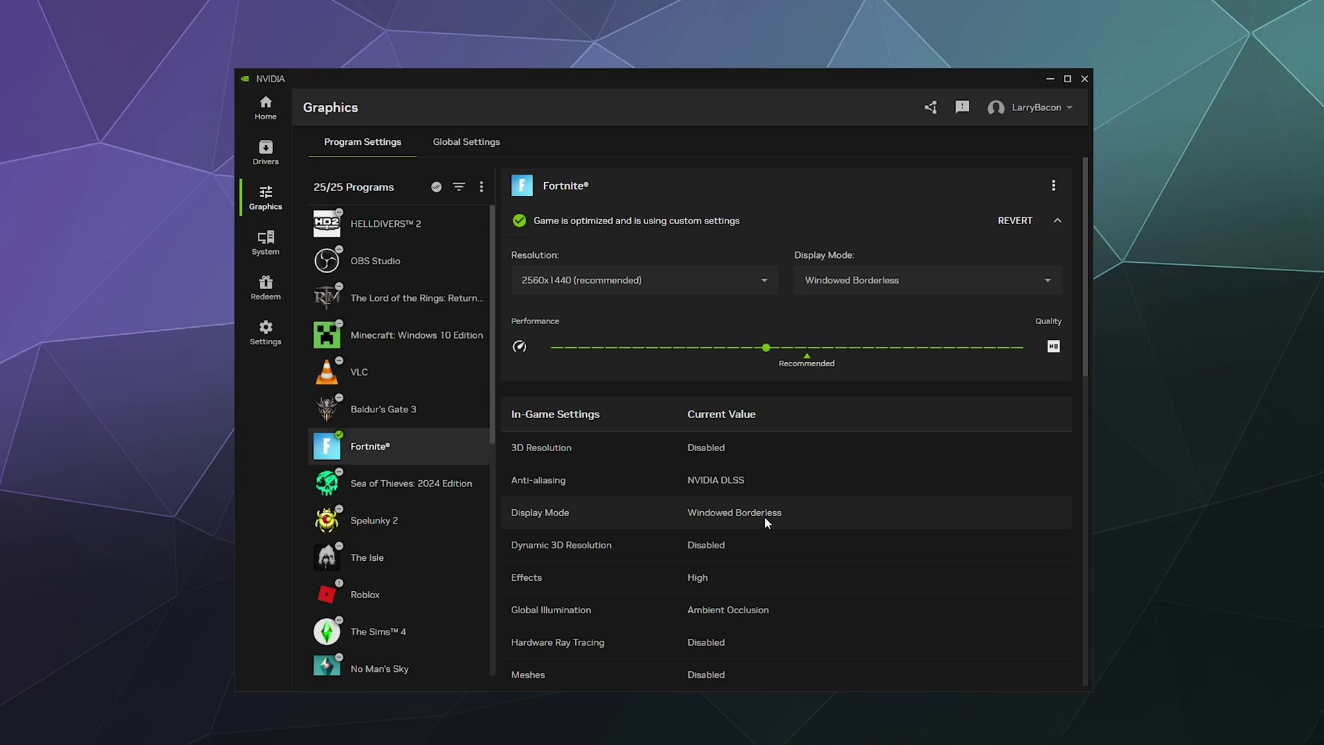
scroll(764, 516, down, 7)
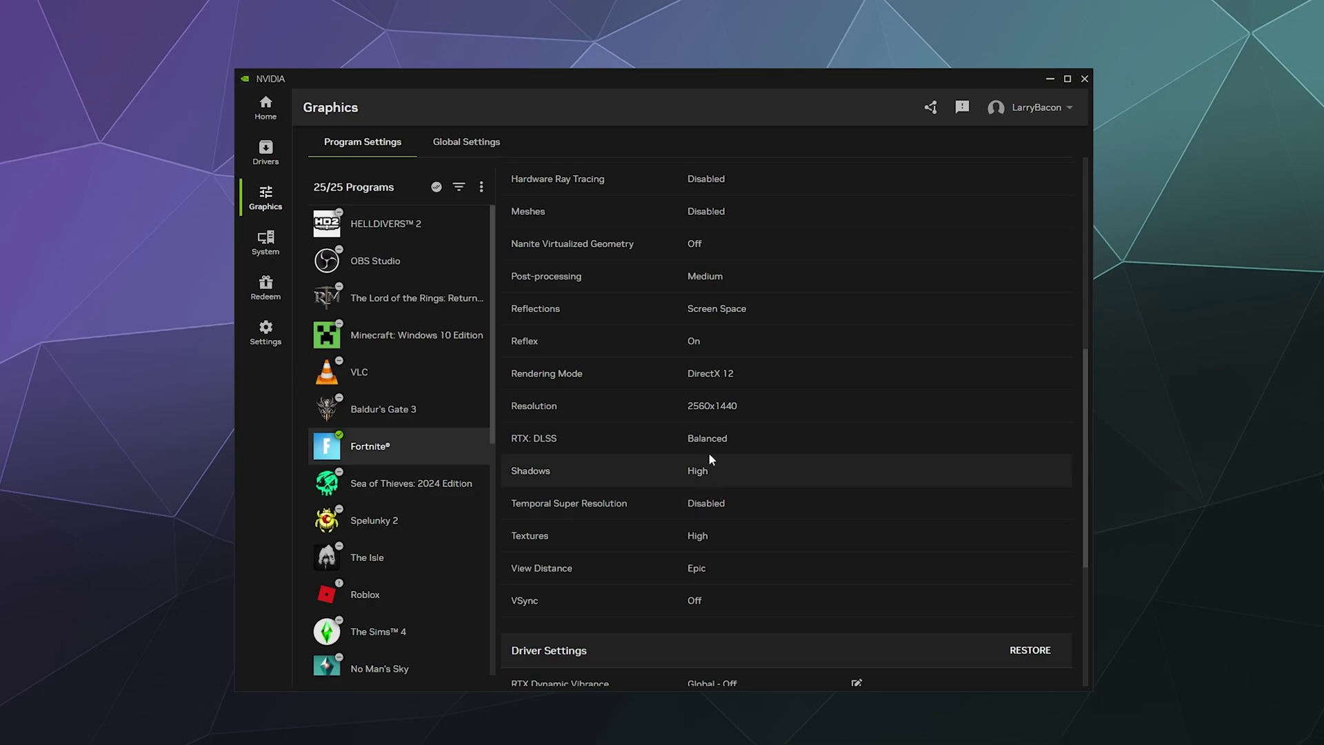
scroll(713, 482, down, 4)
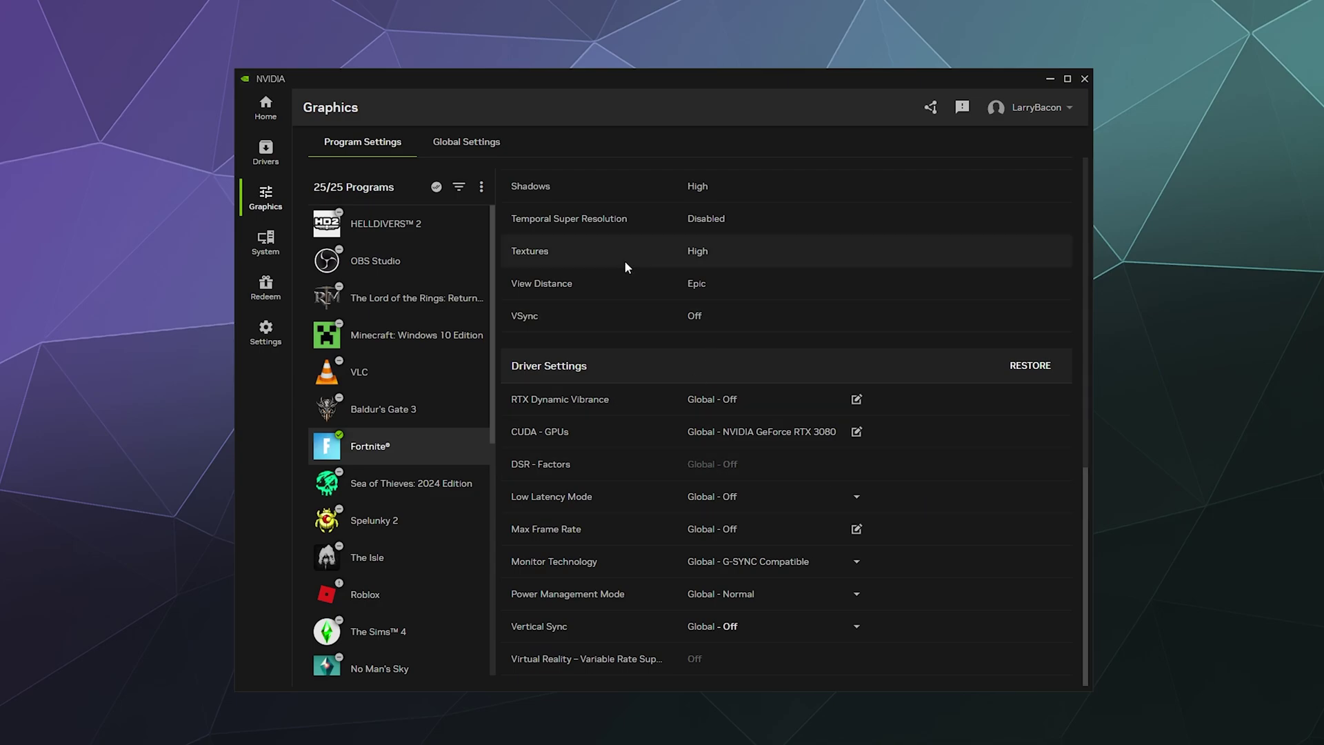
- Switch to Global Settings and check the Vertical Sync choices, leaving it Off
click(466, 145)
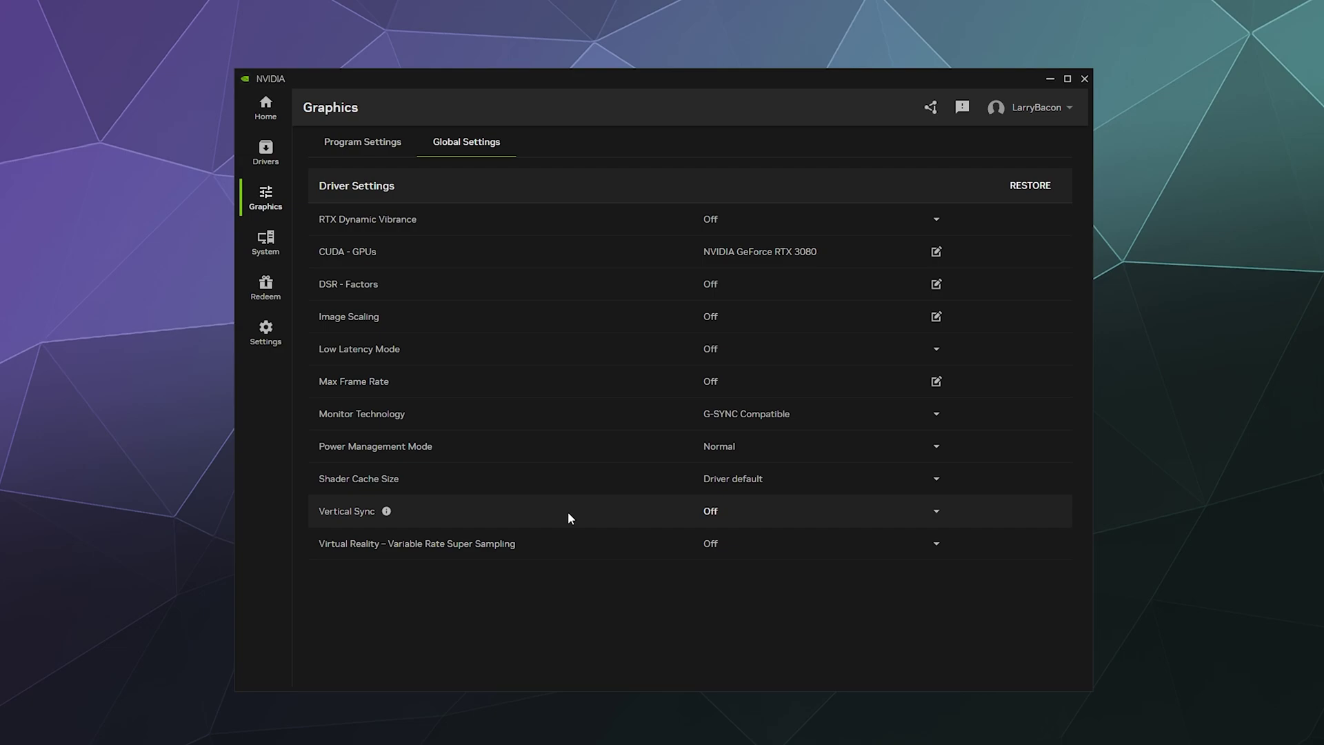
click(935, 516)
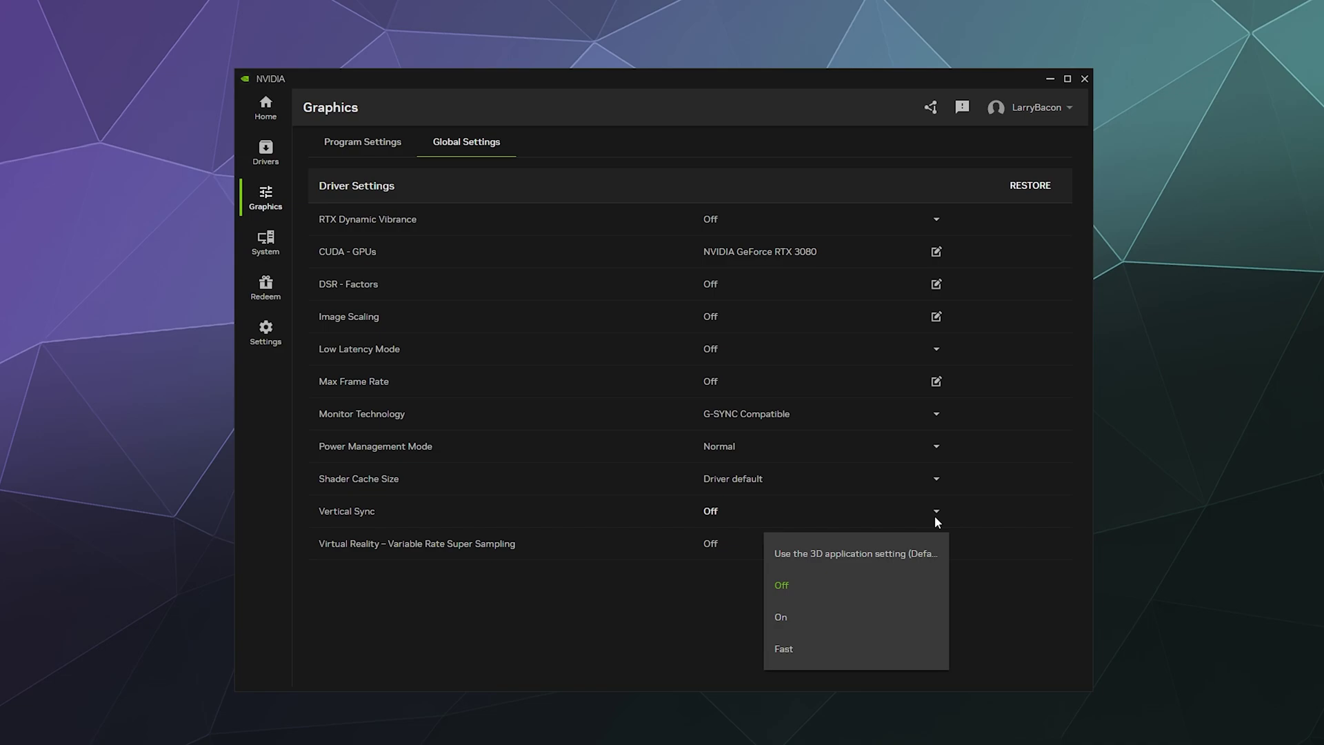
click(487, 580)
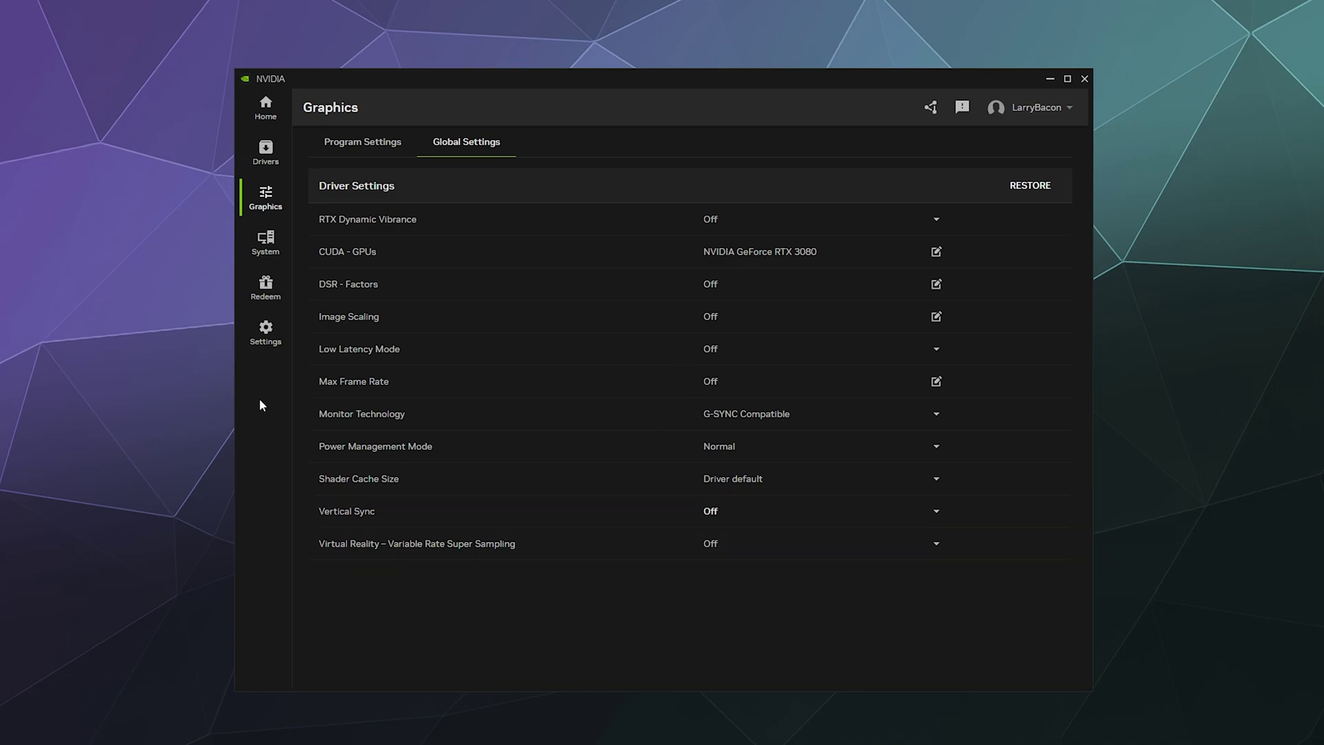
- Go to Program Settings, then bring up the app's Settings page showing its Features
click(333, 147)
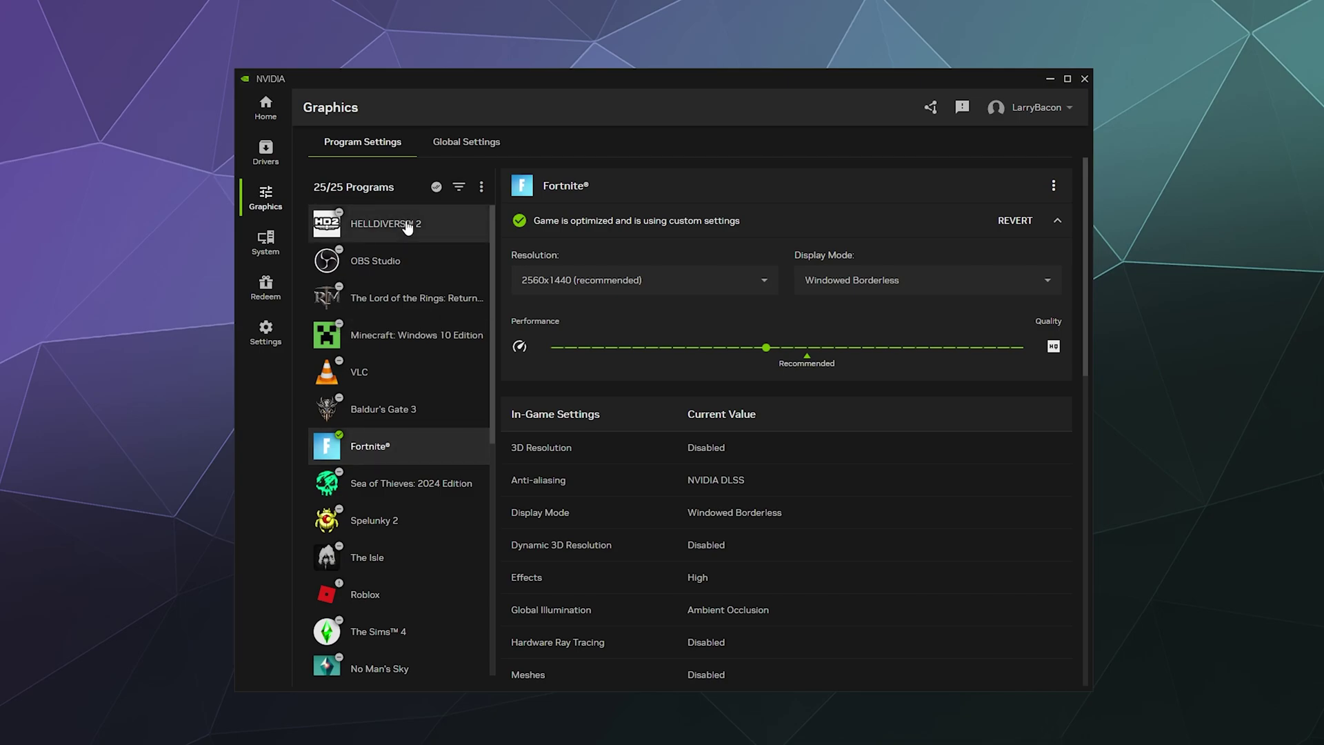
click(258, 332)
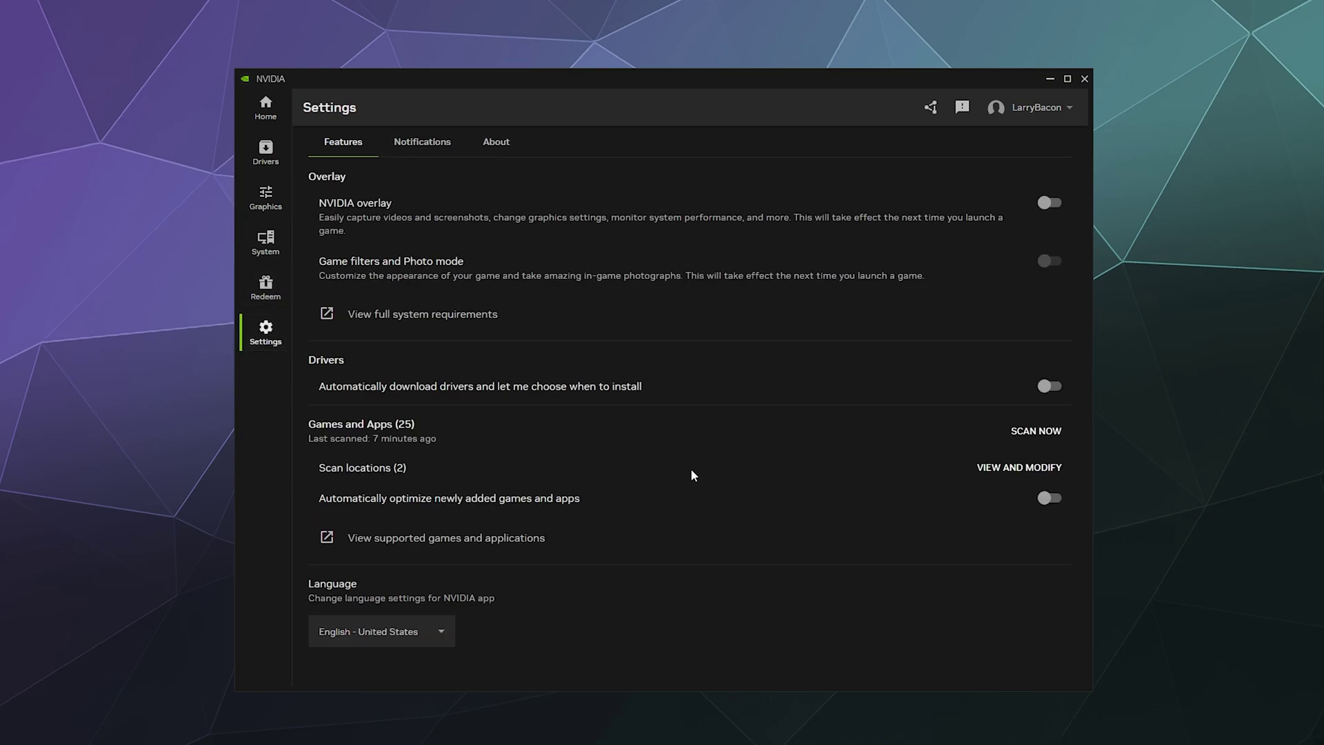
- Rescan for games and apps, then return through Drivers to the Graphics per-program settings
click(1032, 431)
click(267, 151)
click(274, 201)
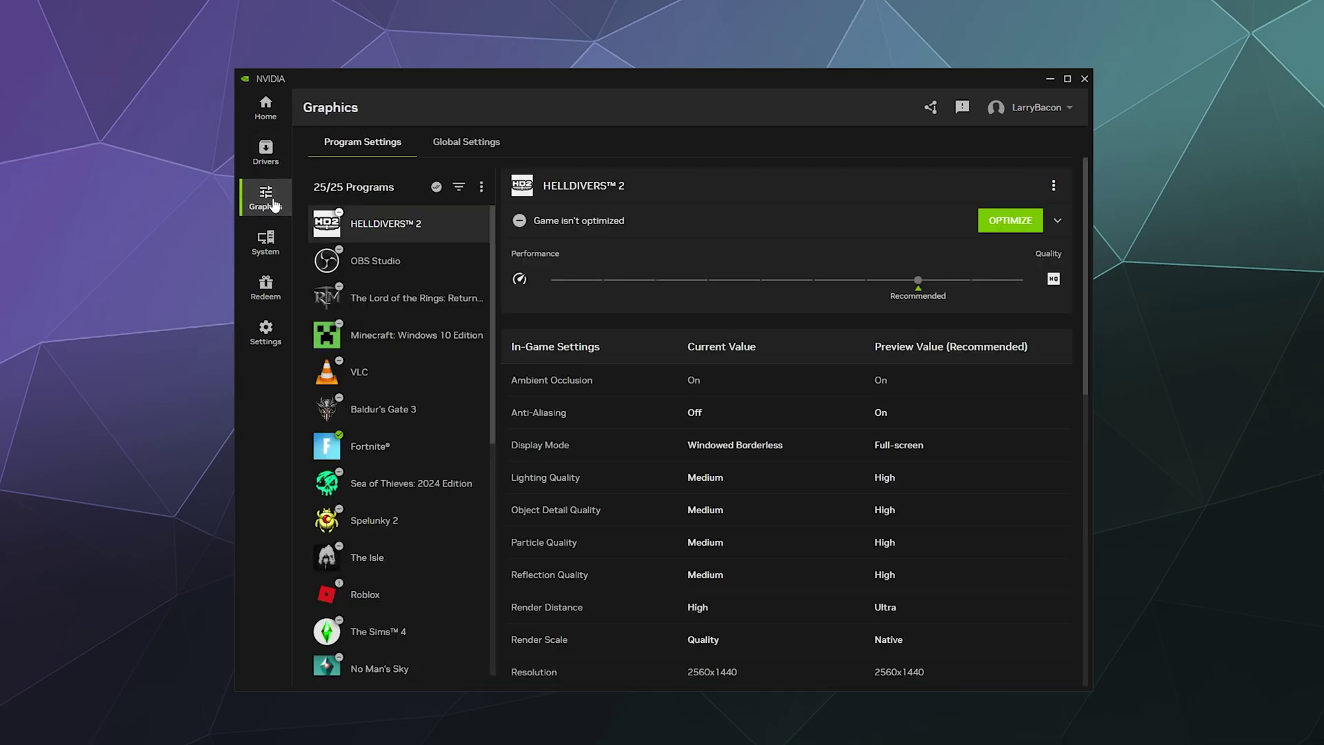